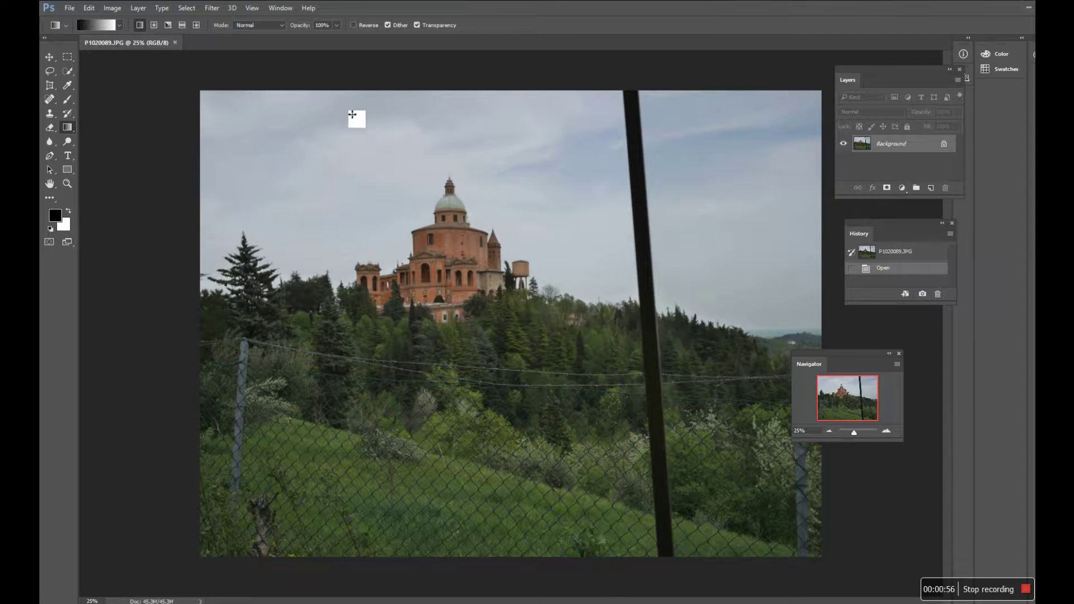
Try a black-to-white gradient from the upper edge of the photo down through the sky, and delete it from the history
drag(350, 98, 382, 249)
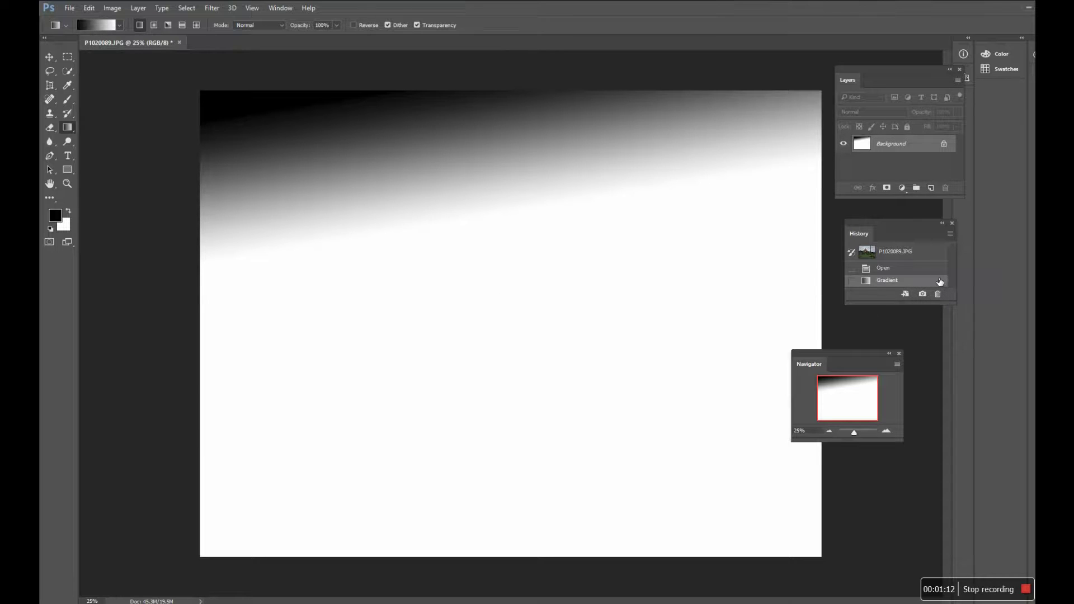
drag(942, 284, 939, 295)
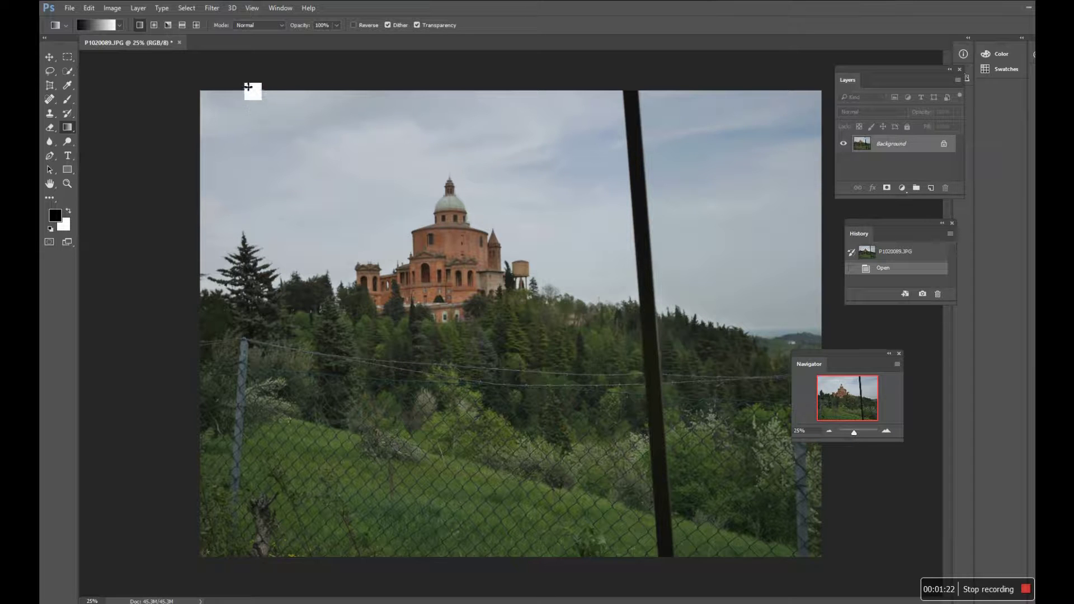
click(281, 8)
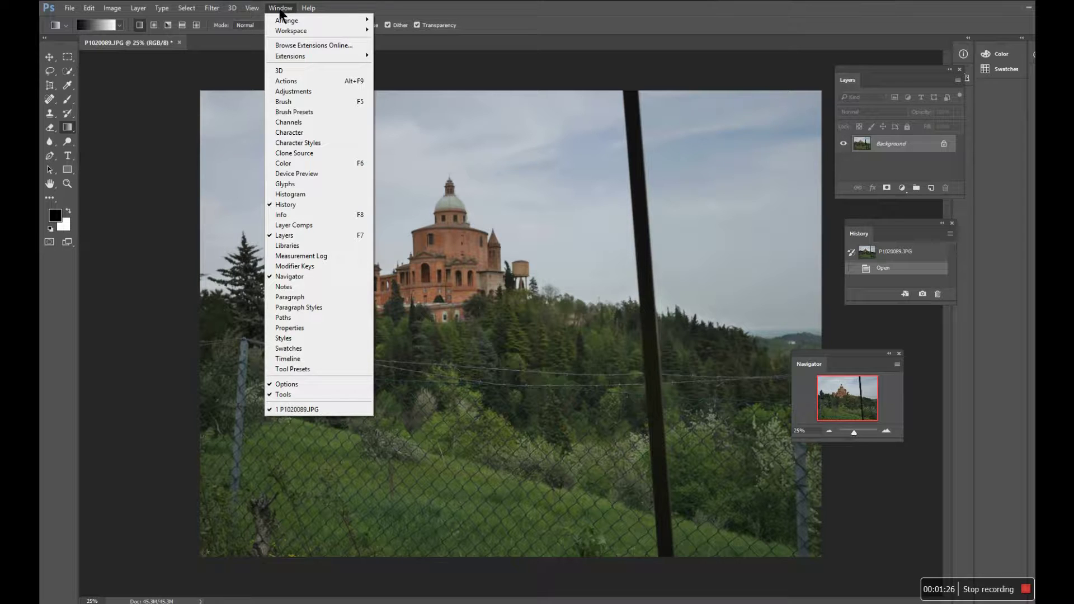
click(274, 8)
click(252, 8)
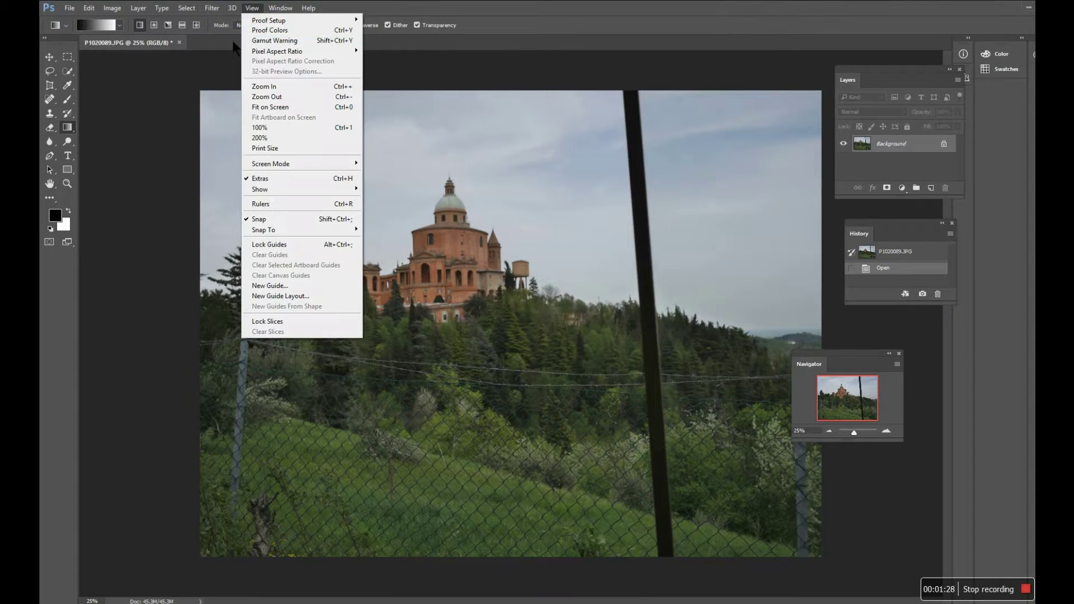
click(206, 77)
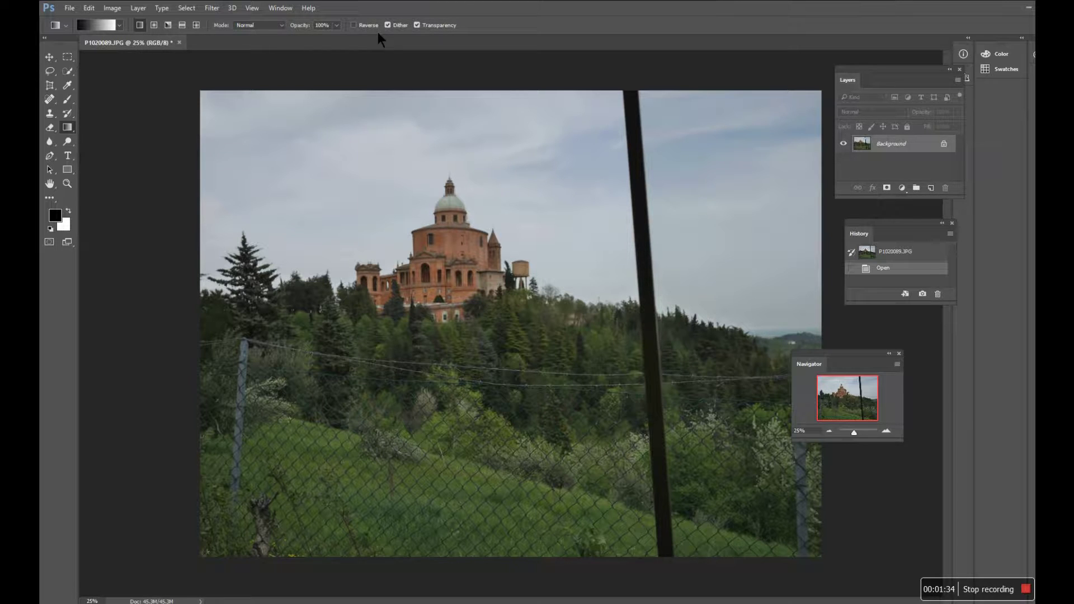
Choose the gradient preset that fades from the foreground color to transparent
click(119, 26)
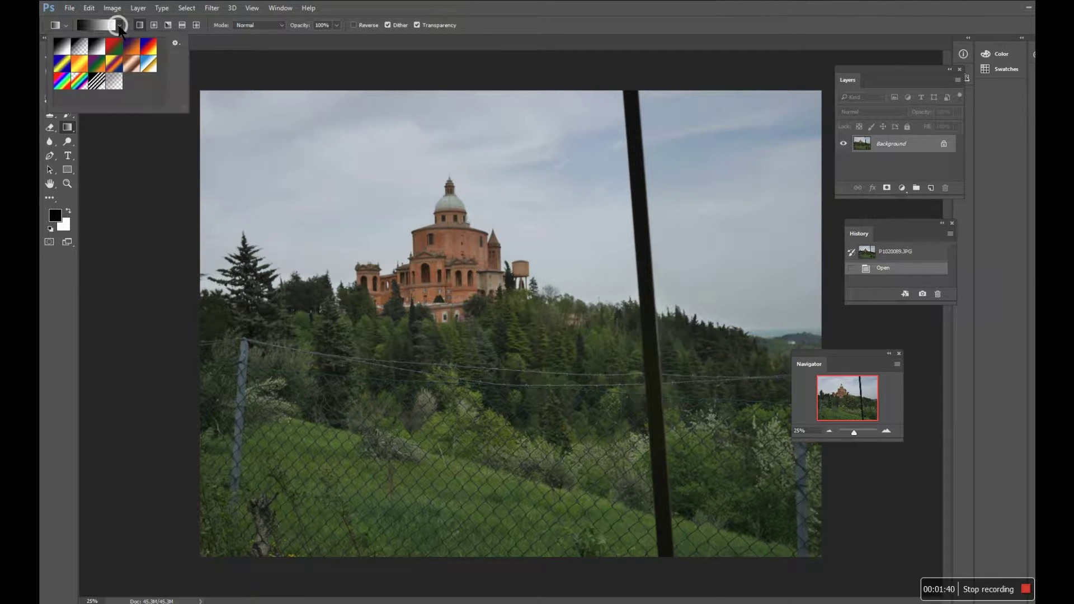
click(81, 49)
Try a black-to-transparent gradient from the upper edge down through the sky, and delete it from the history
click(416, 99)
drag(417, 99, 451, 249)
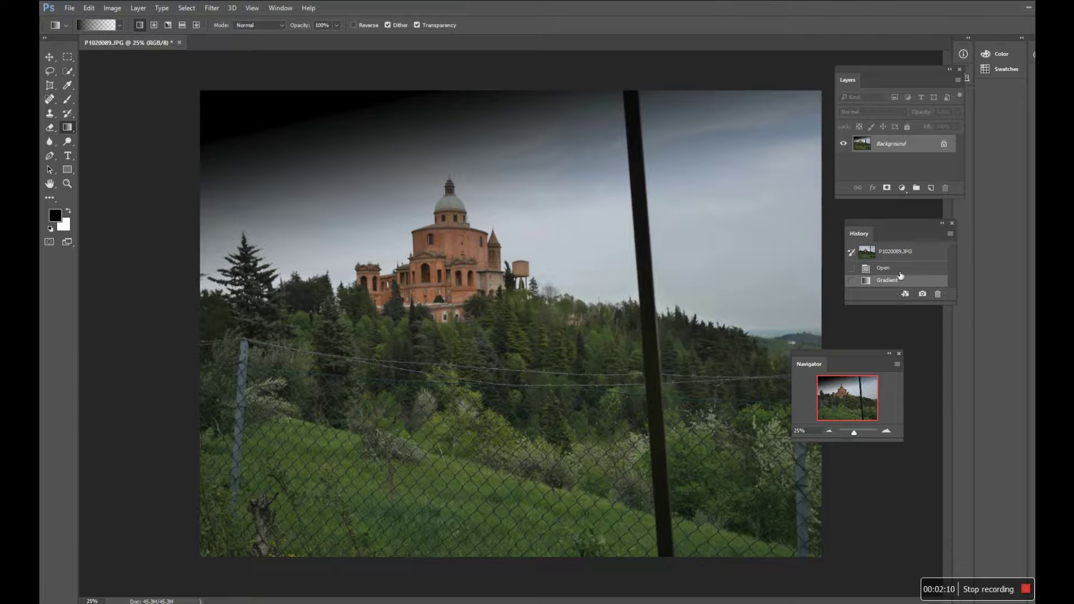
drag(941, 282, 938, 295)
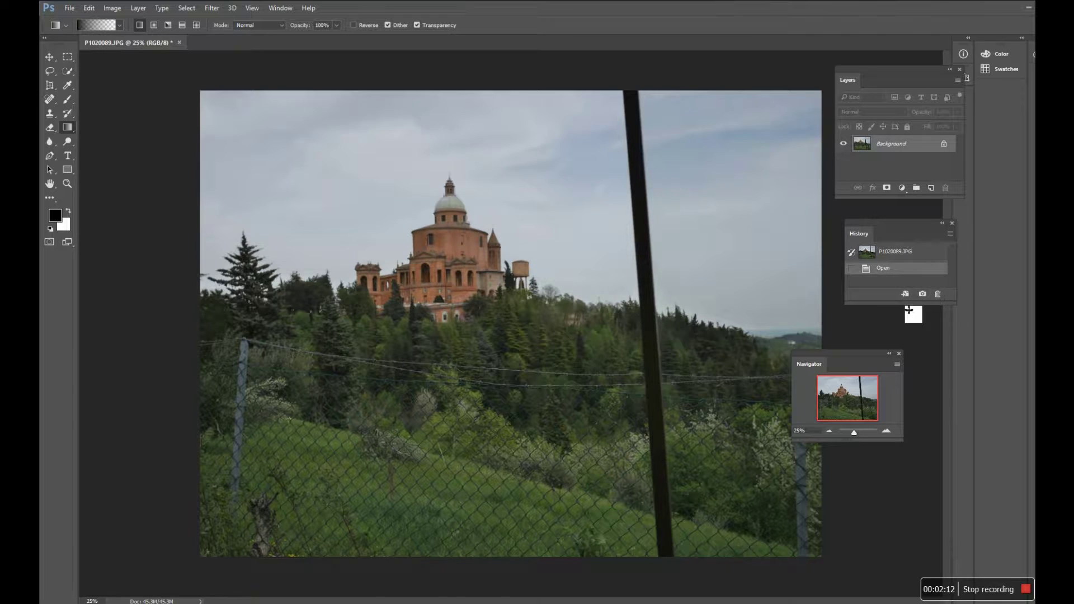
Set the foreground color to the bright blue 2516e4 and return to the Gradient tool
click(57, 220)
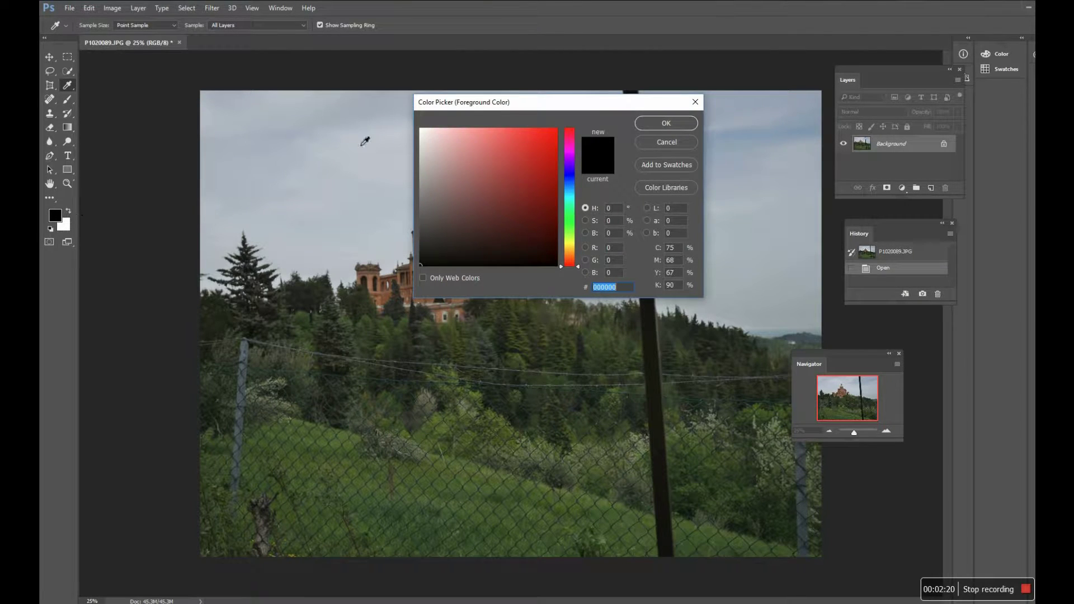
click(568, 174)
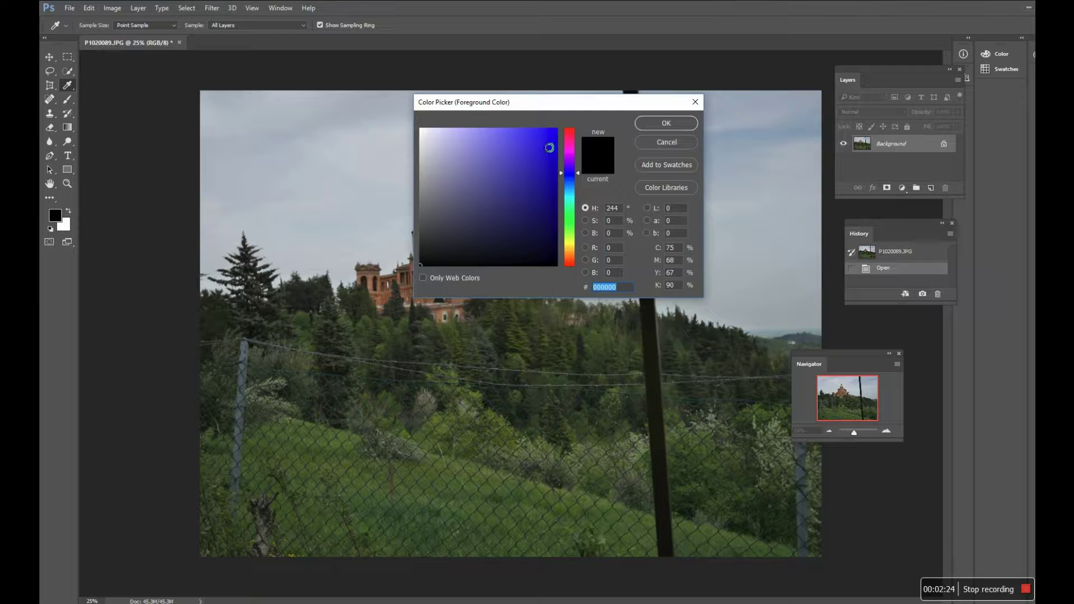
click(543, 142)
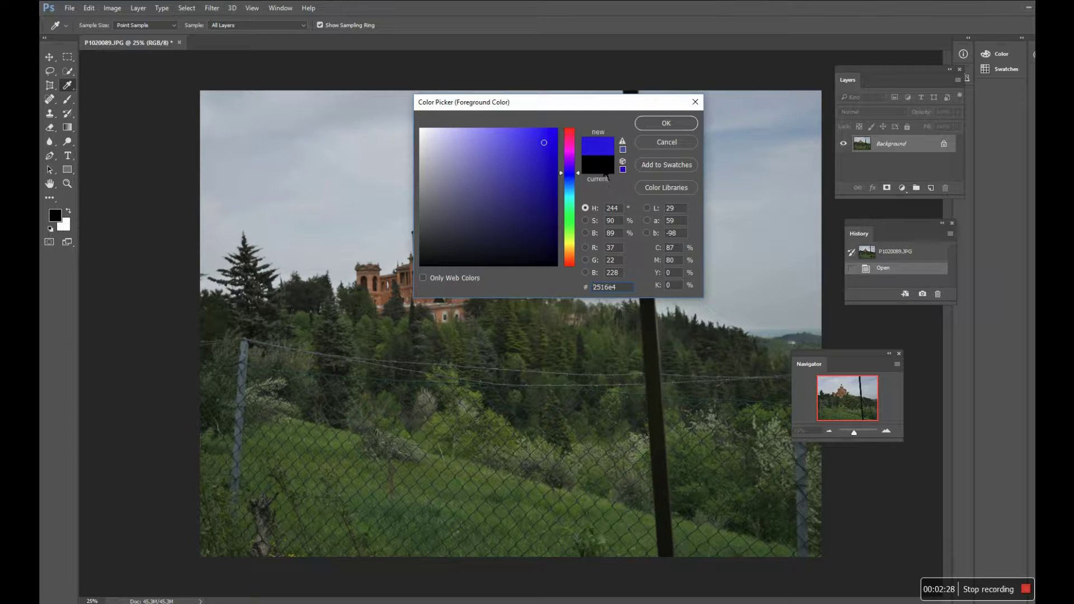
click(652, 124)
key(g)
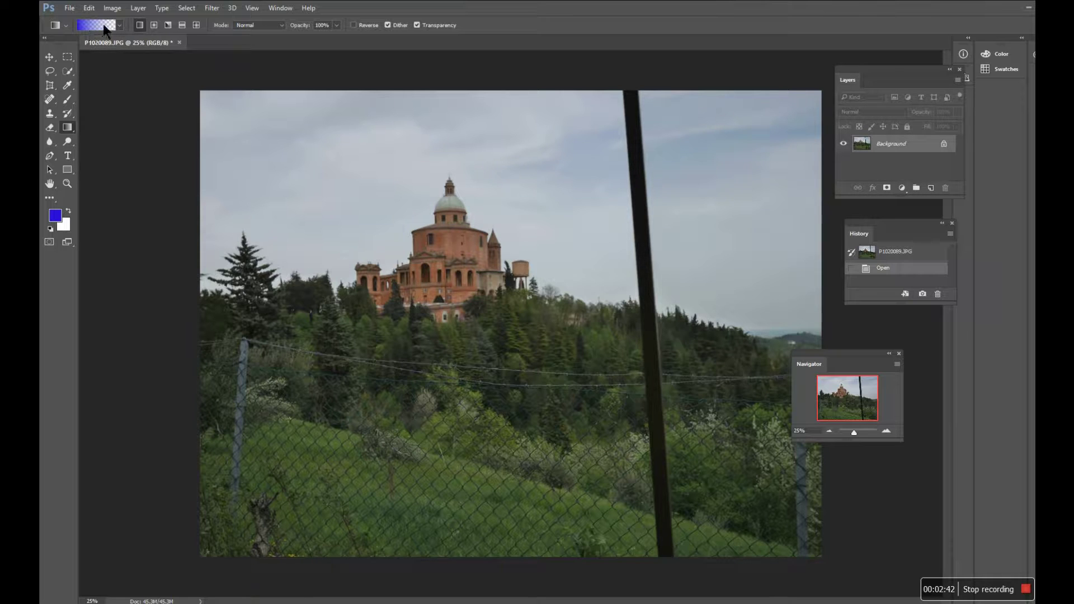
Try a short and a longer blue-to-transparent gradient down the sky, deleting each from the history
drag(384, 98, 429, 239)
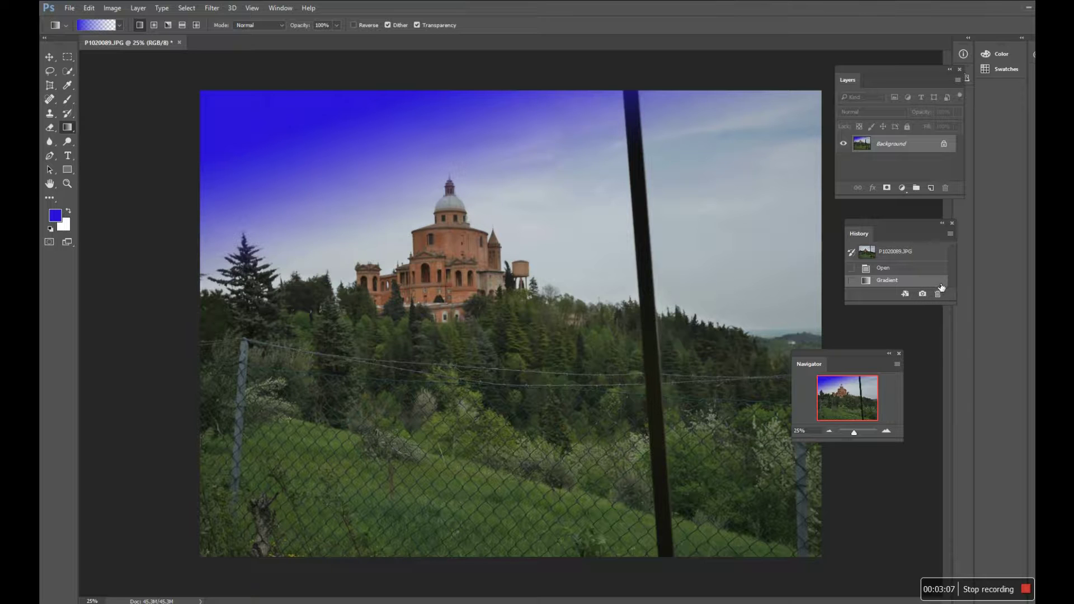
drag(937, 281, 939, 296)
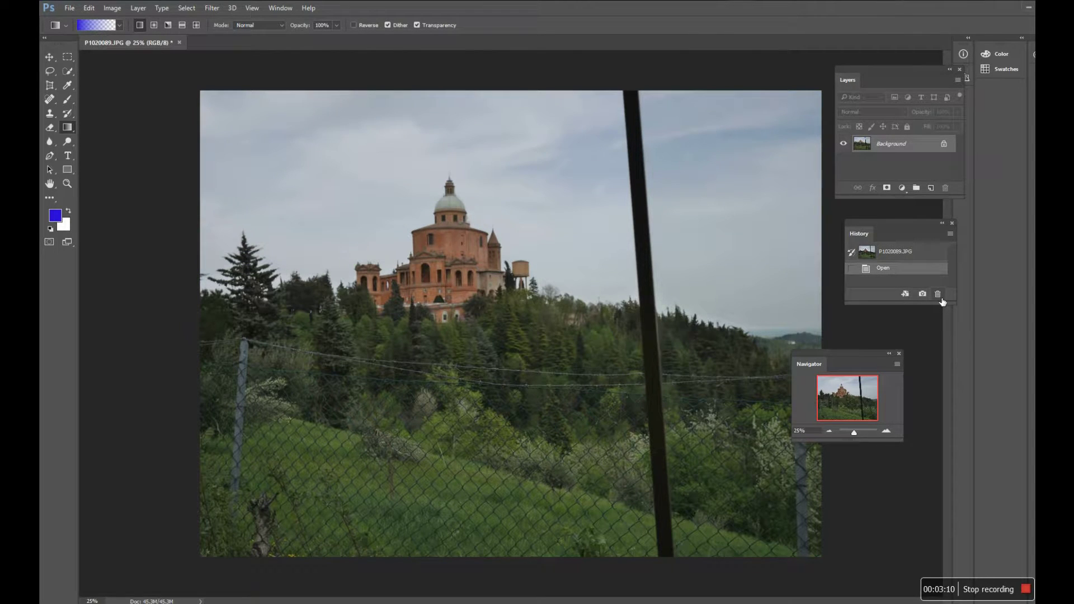
drag(490, 99, 518, 327)
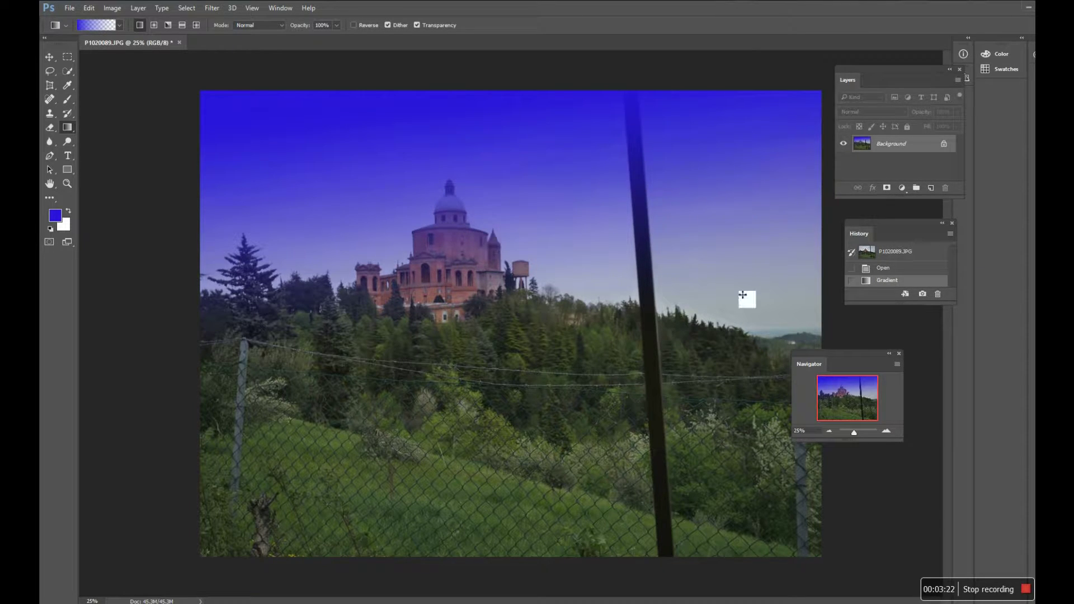
click(938, 294)
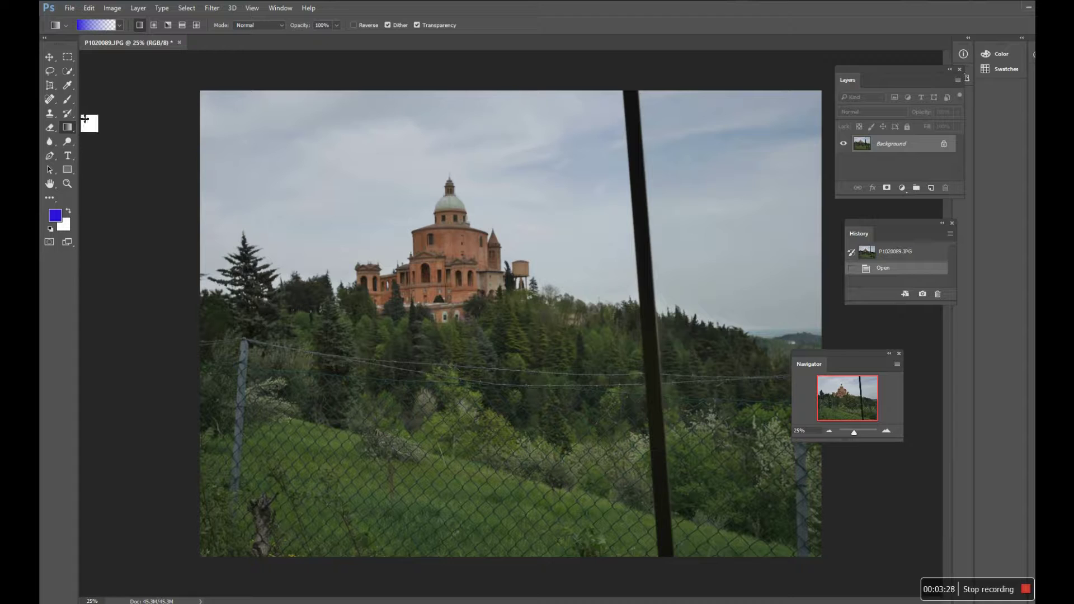
Select the whole sky on both sides of the dark pole with the Quick Selection tool at brush size 150
click(65, 73)
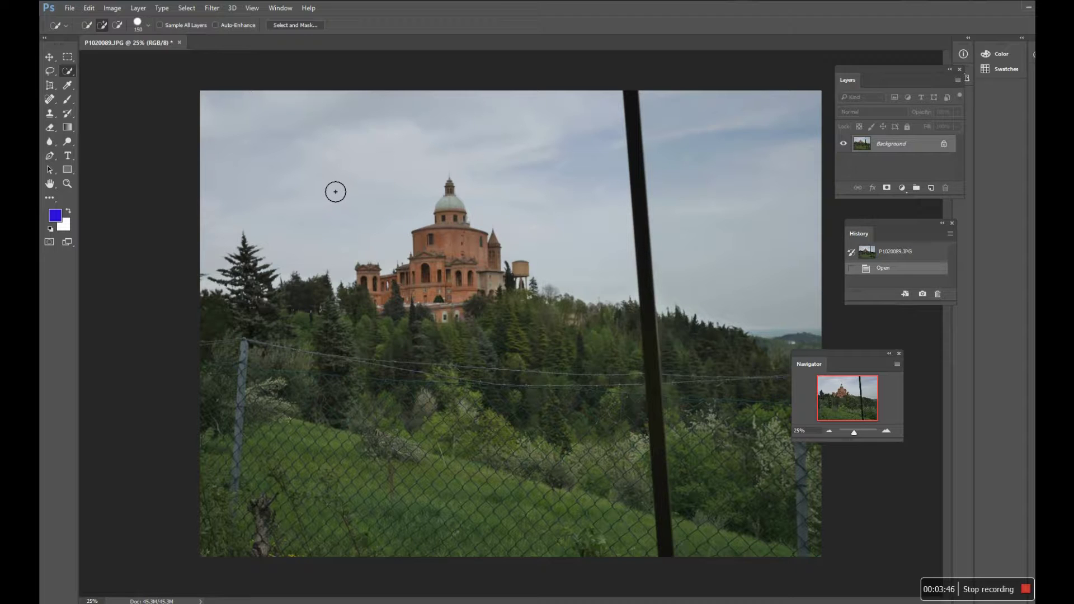
key(bracketright)
key(bracketright)
key(bracketright)
key(bracketright)
key(bracketright)
key(bracketright)
key(bracketleft)
key(bracketleft)
key(bracketleft)
key(bracketleft)
key(bracketleft)
key(bracketleft)
mouse_move(334, 188)
mouse_down()
mouse_move(274, 146)
mouse_move(290, 151)
mouse_up()
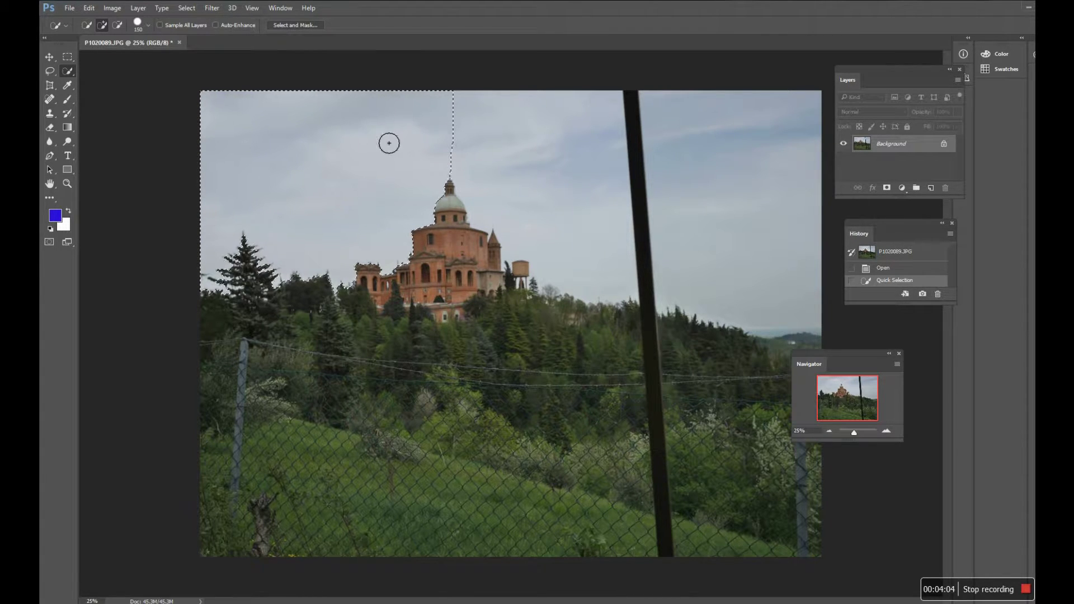
click(495, 147)
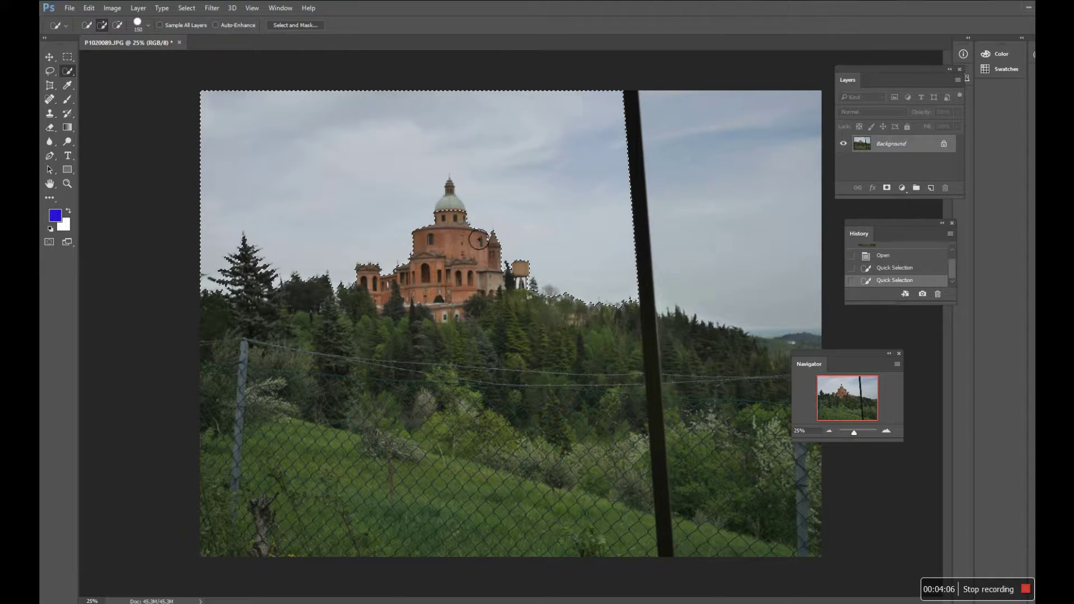
mouse_move(704, 156)
mouse_down()
mouse_move(686, 143)
mouse_move(734, 187)
mouse_up()
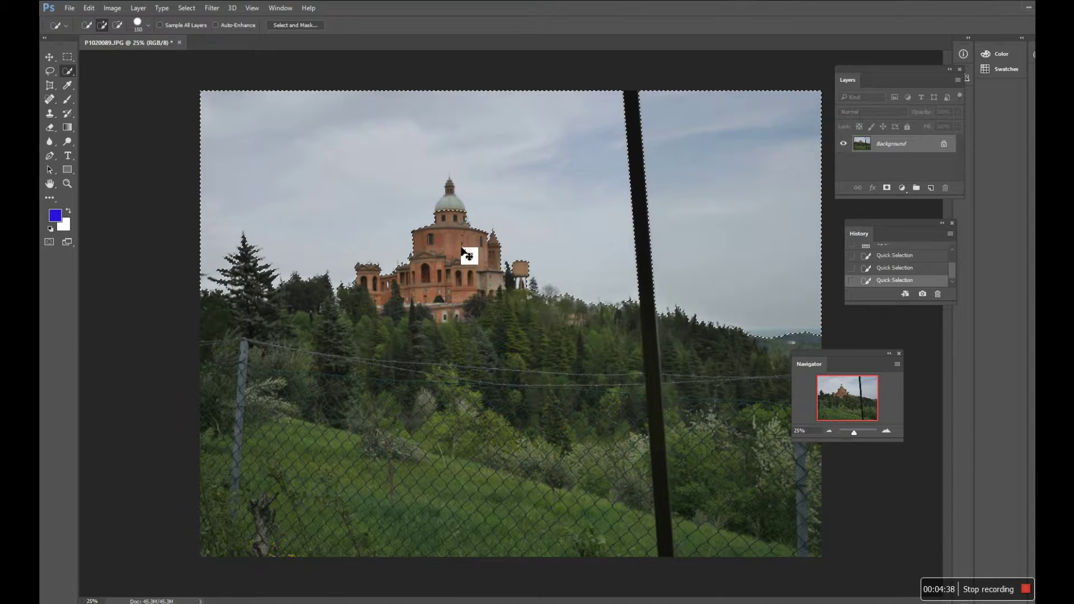
Subtract the church's green dome and its drum from the sky selection with the Quick Selection tool at brush size 80
key(ctrl+plus)
key(ctrl+plus)
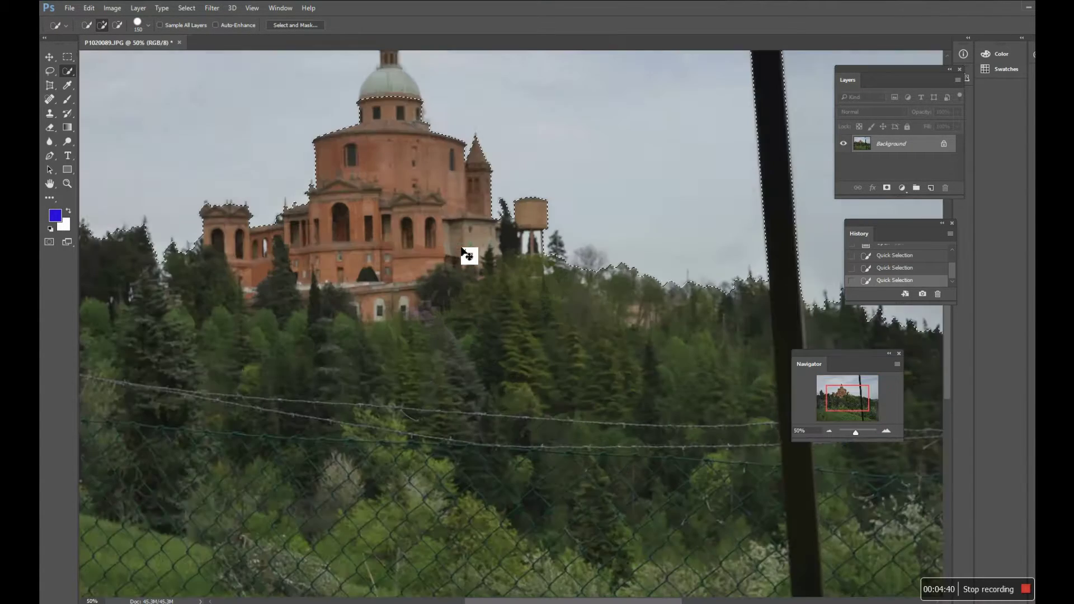
key(ctrl+plus)
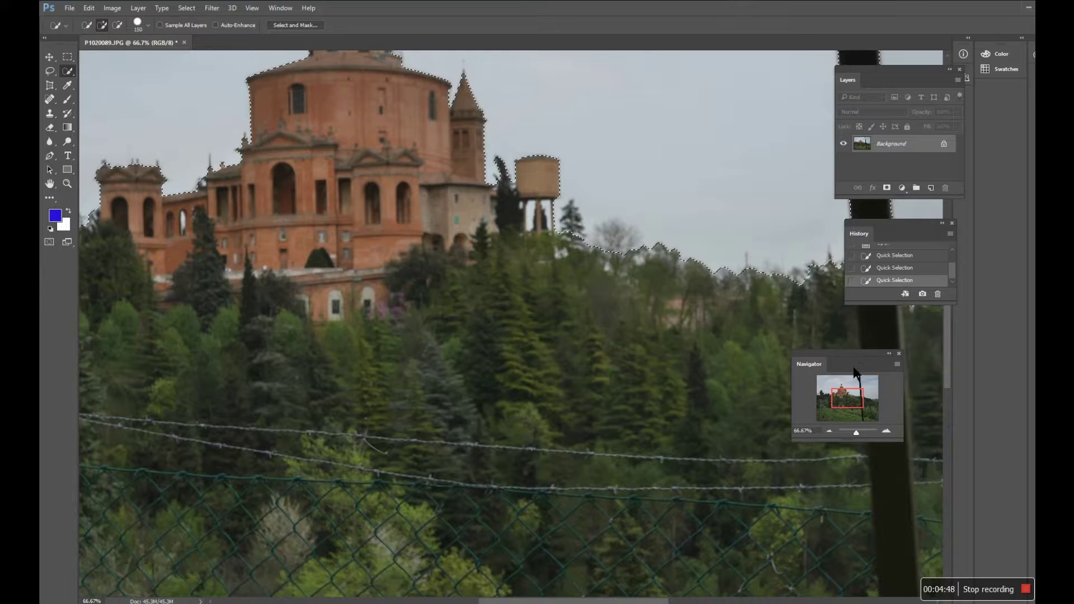
drag(856, 403, 851, 392)
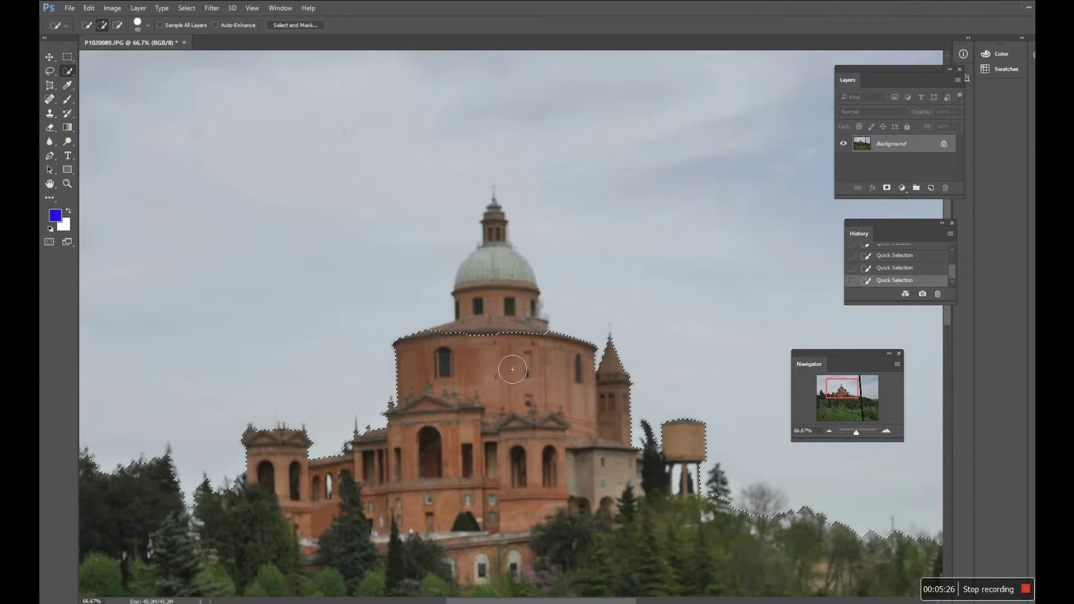
key(alt)
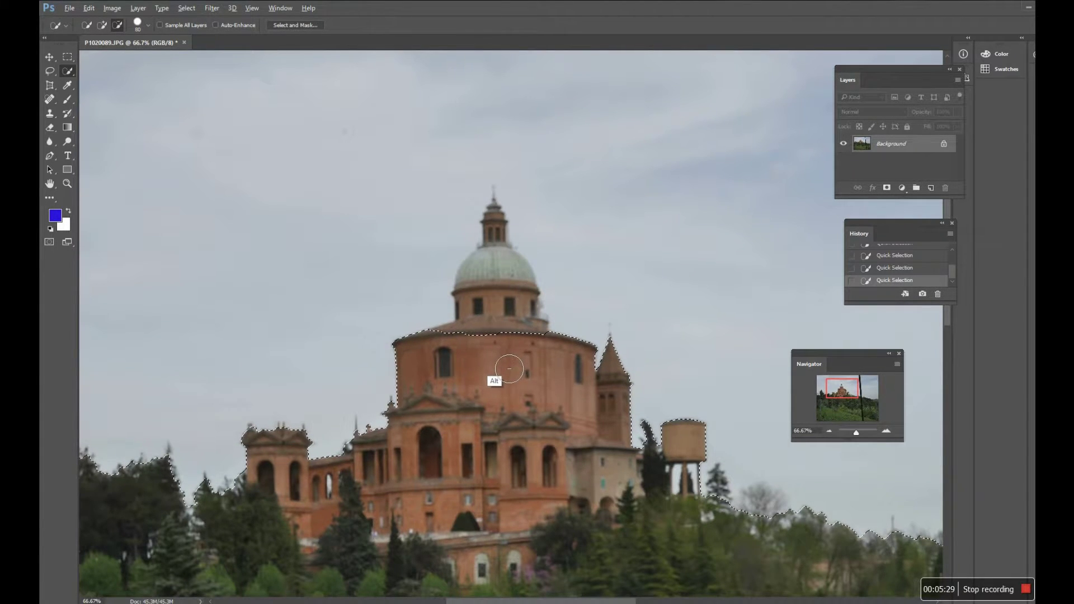
drag(505, 297, 503, 281)
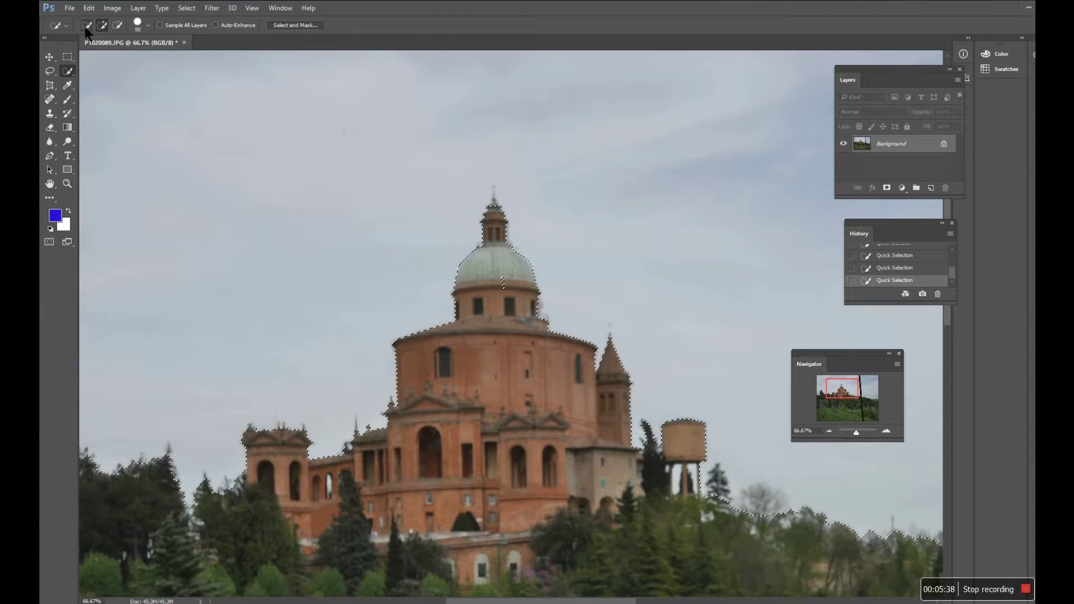
click(117, 25)
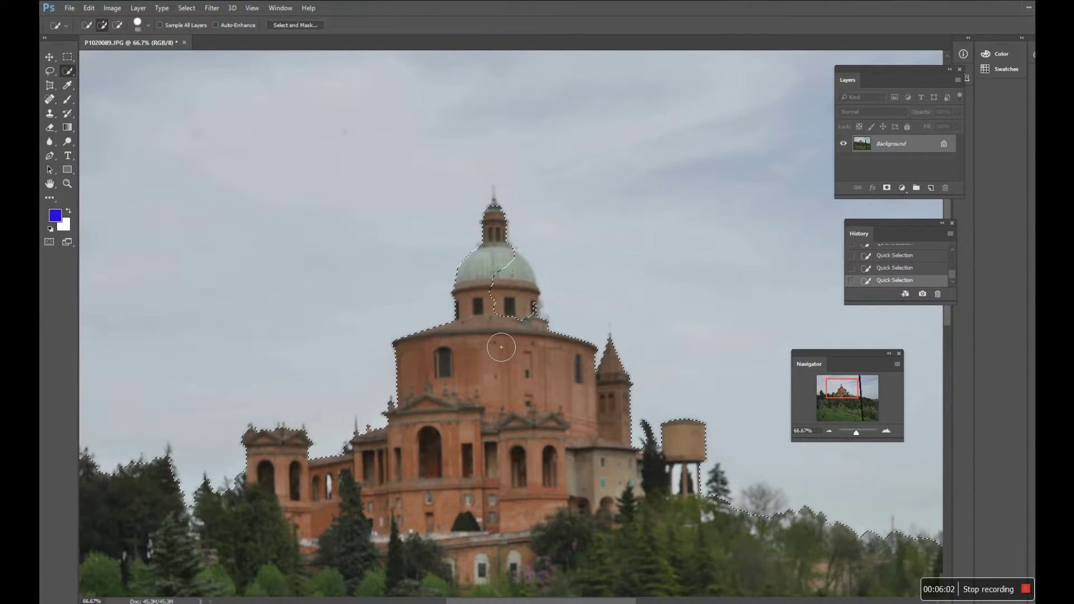
key(alt)
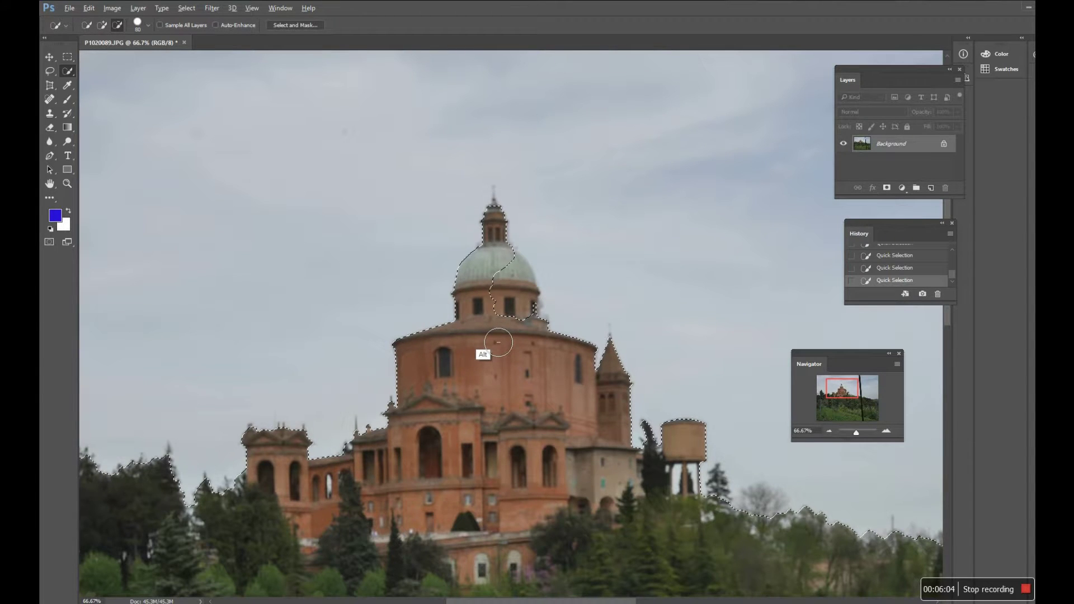
alt+click(527, 324)
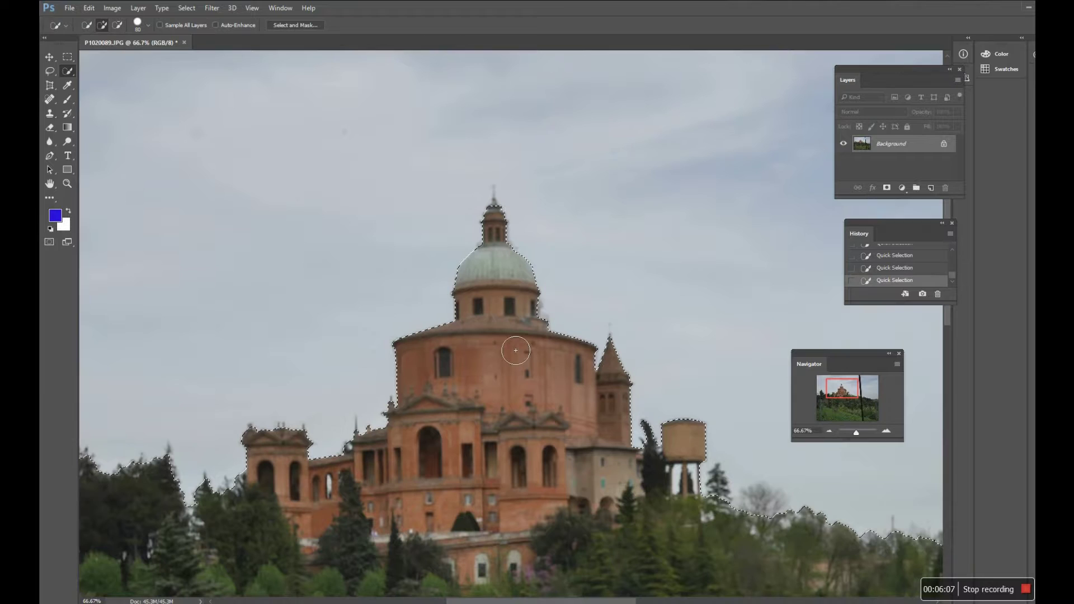
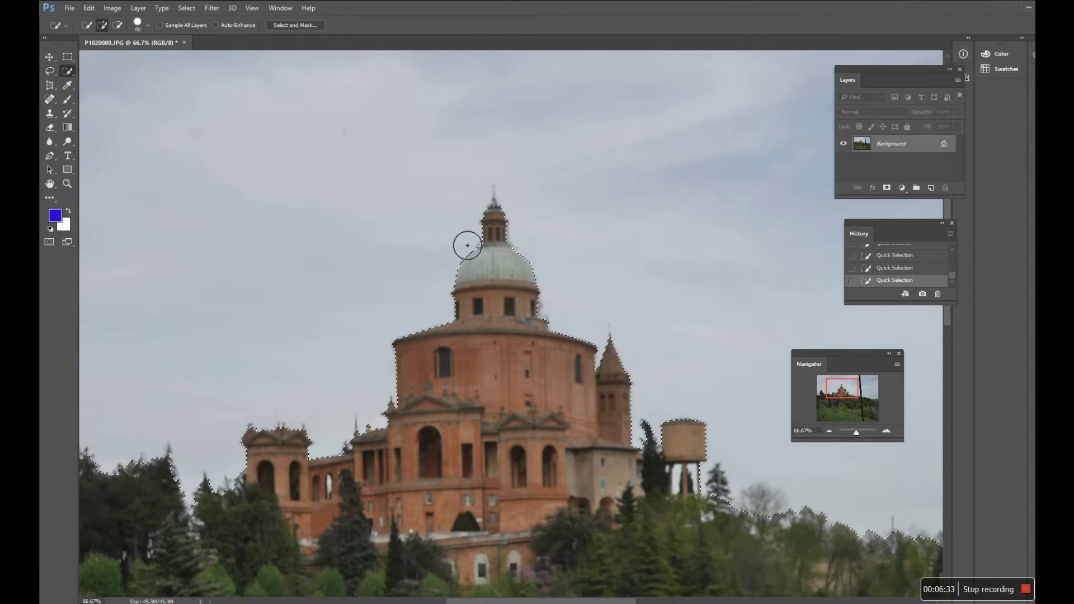
Open Select and Mask for the sky selection and set Smooth to 48
click(285, 25)
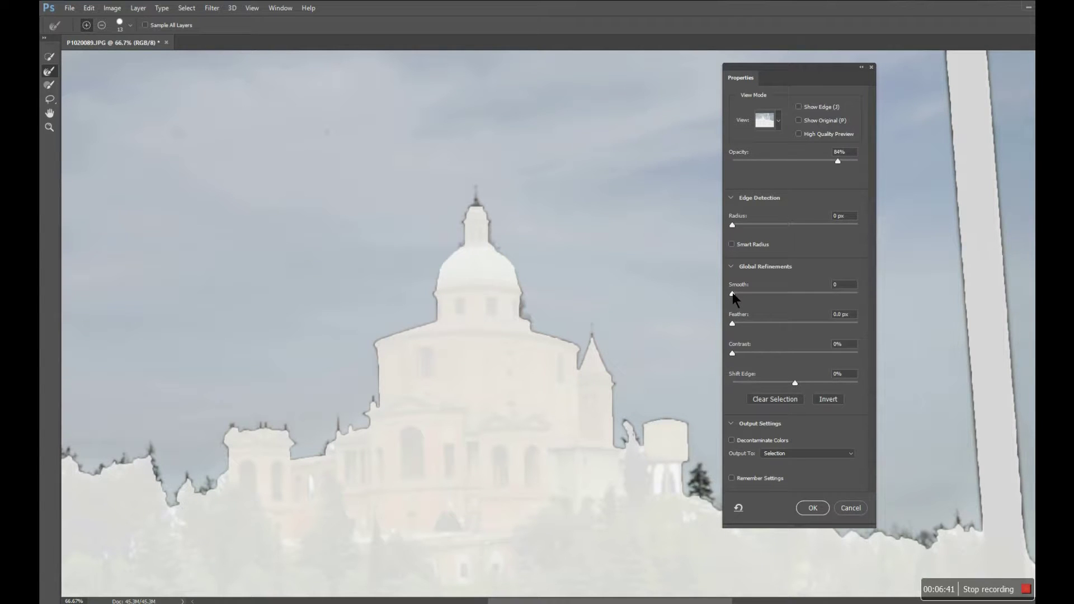
drag(733, 295, 774, 297)
drag(776, 294, 793, 294)
Preview the sky mask as a red Overlay, and switch the view mode to Black & White
click(778, 121)
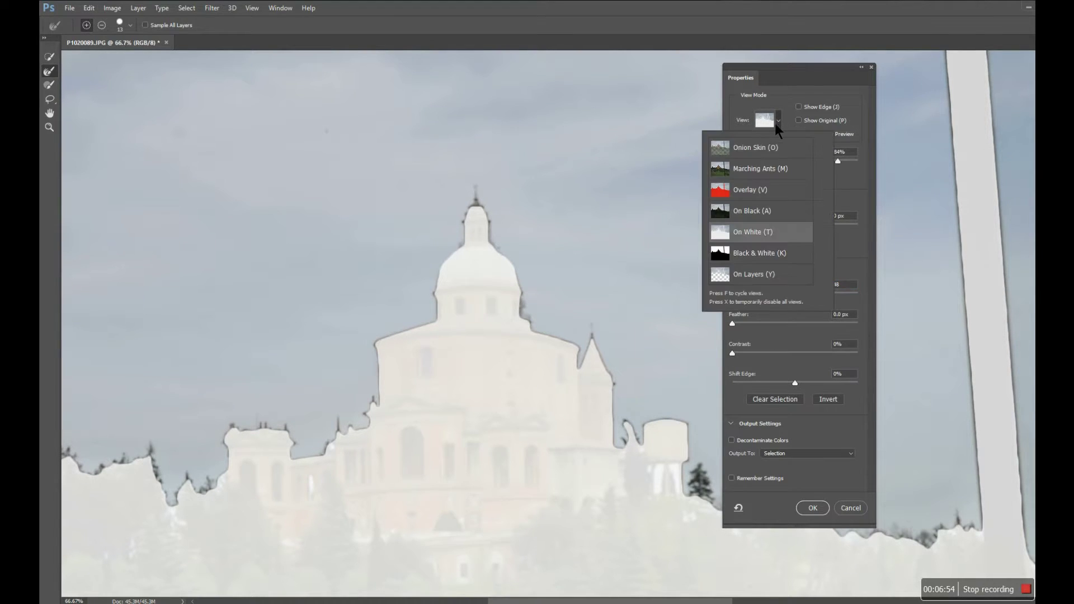
click(758, 190)
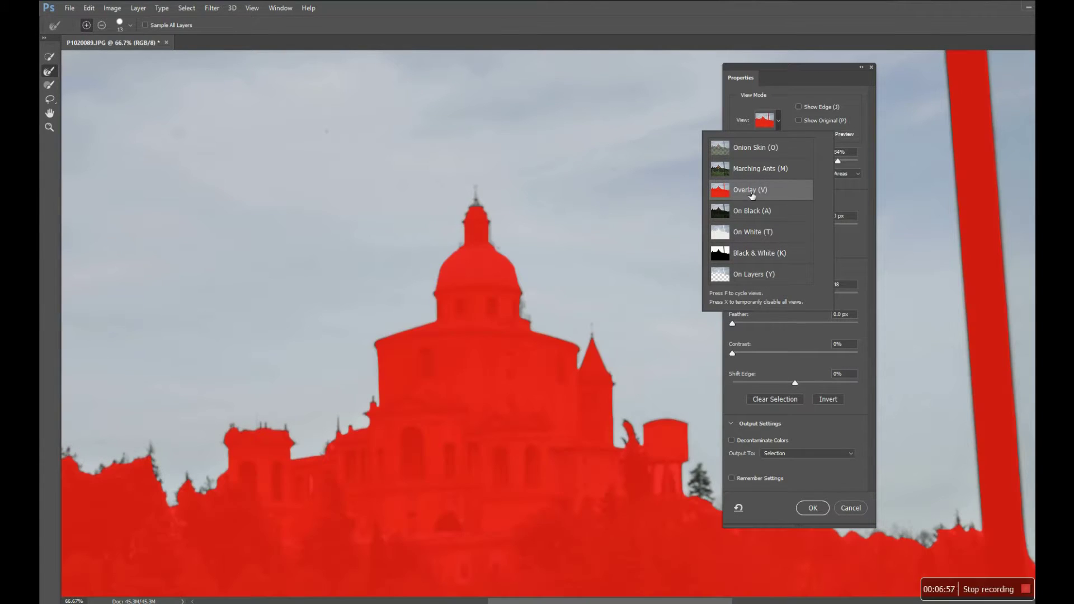
click(777, 123)
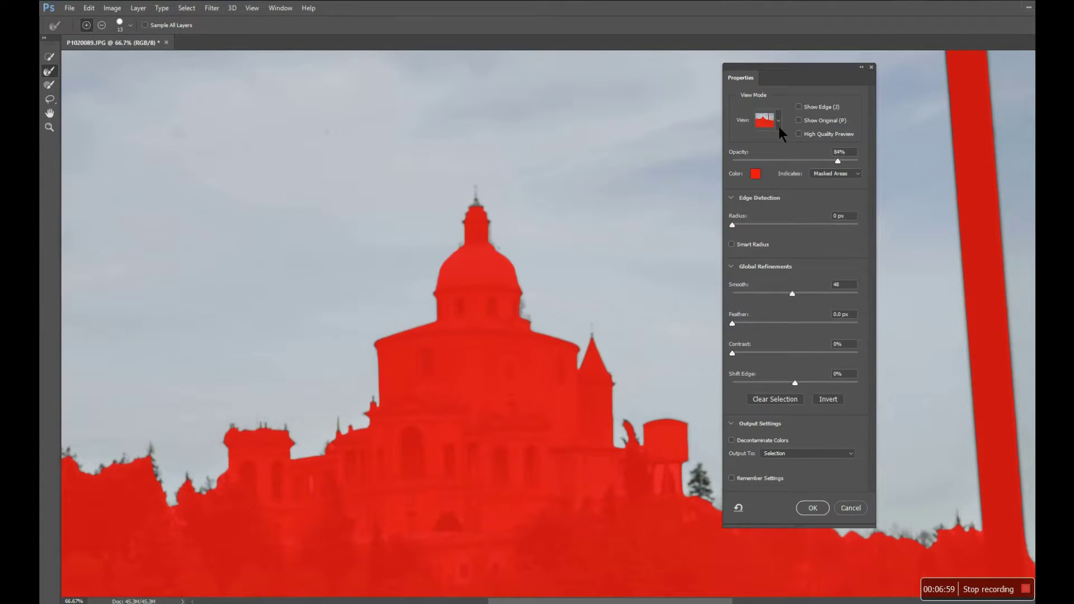
click(777, 122)
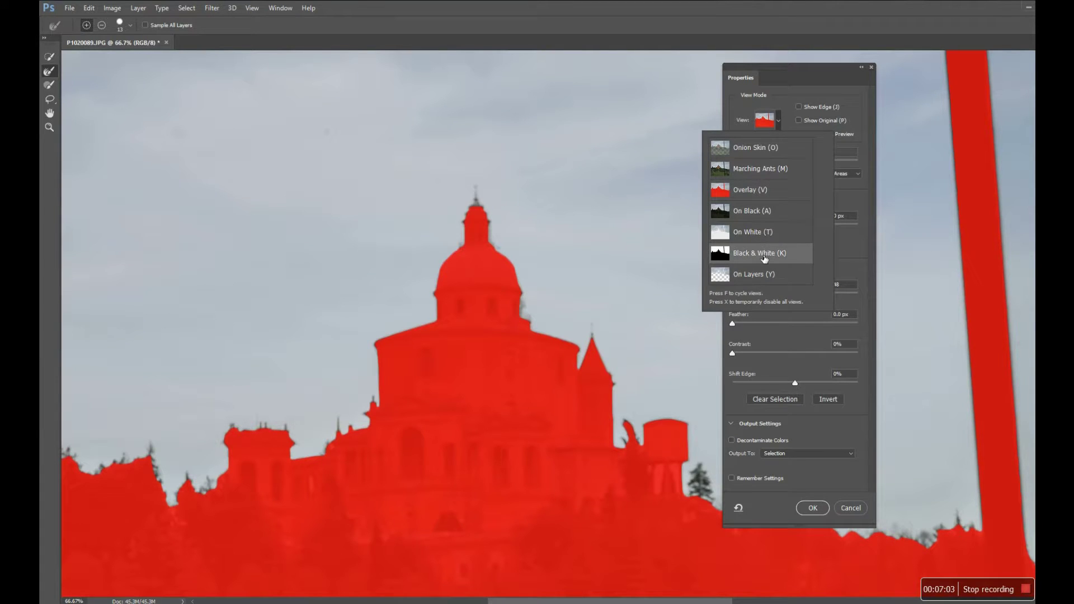
click(764, 256)
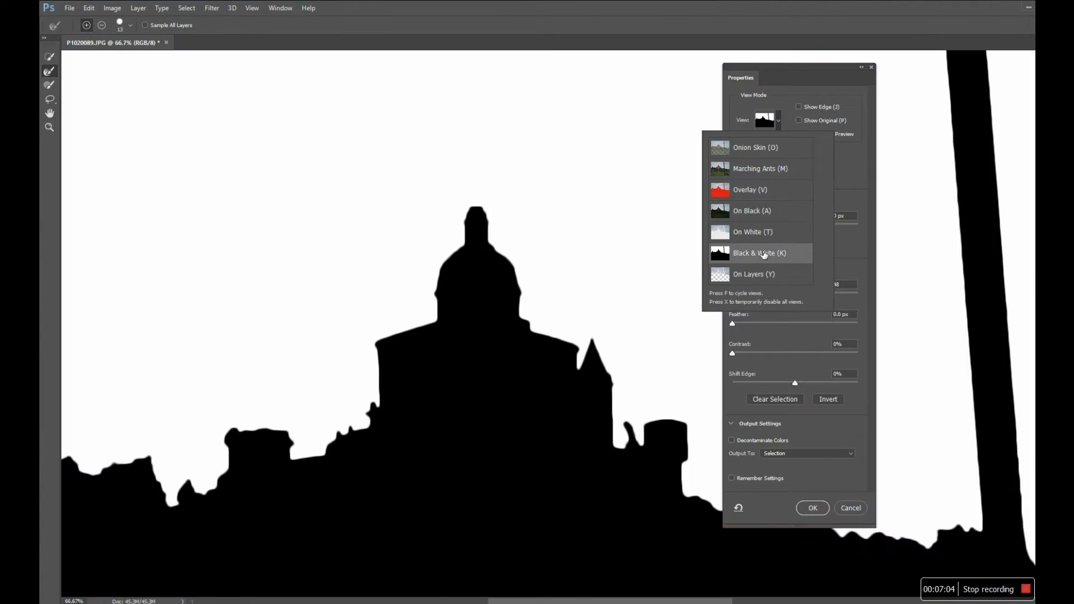
Preview the sky mask in the On Black view, and switch the view mode to On White
click(761, 215)
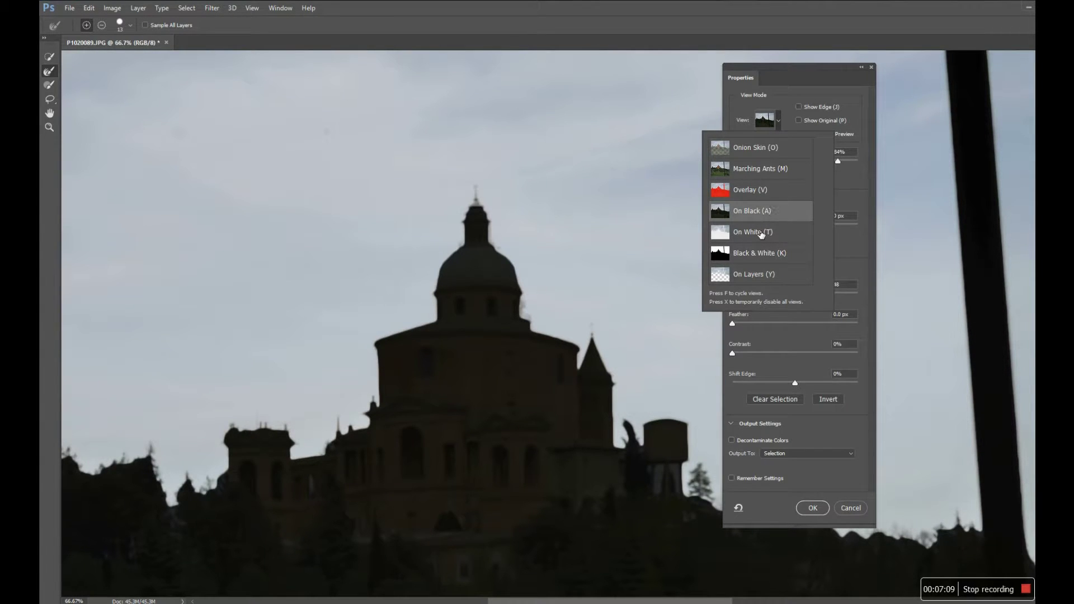
click(760, 232)
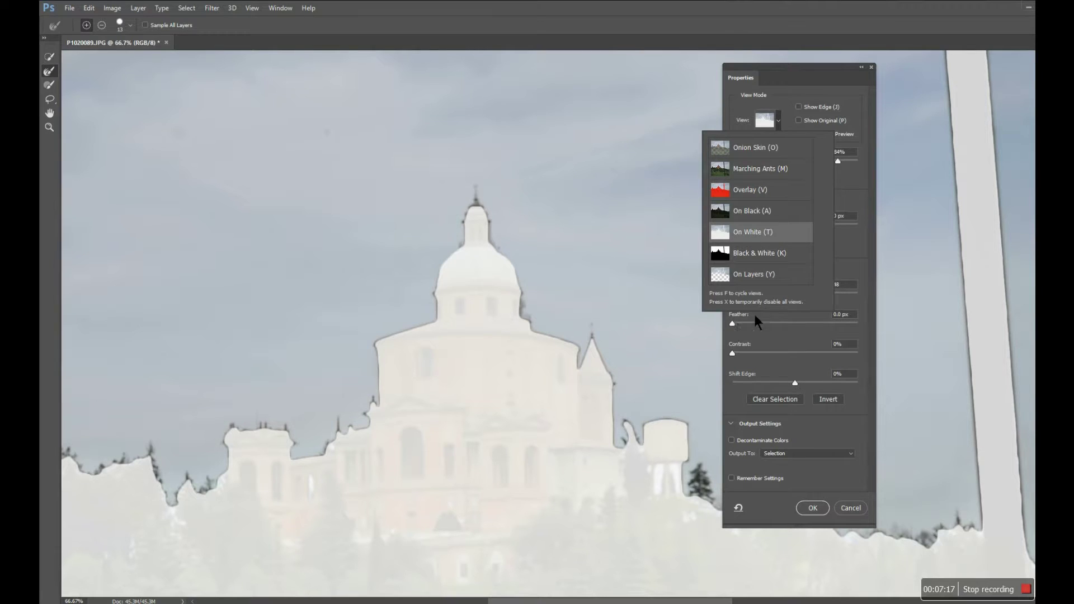
click(776, 314)
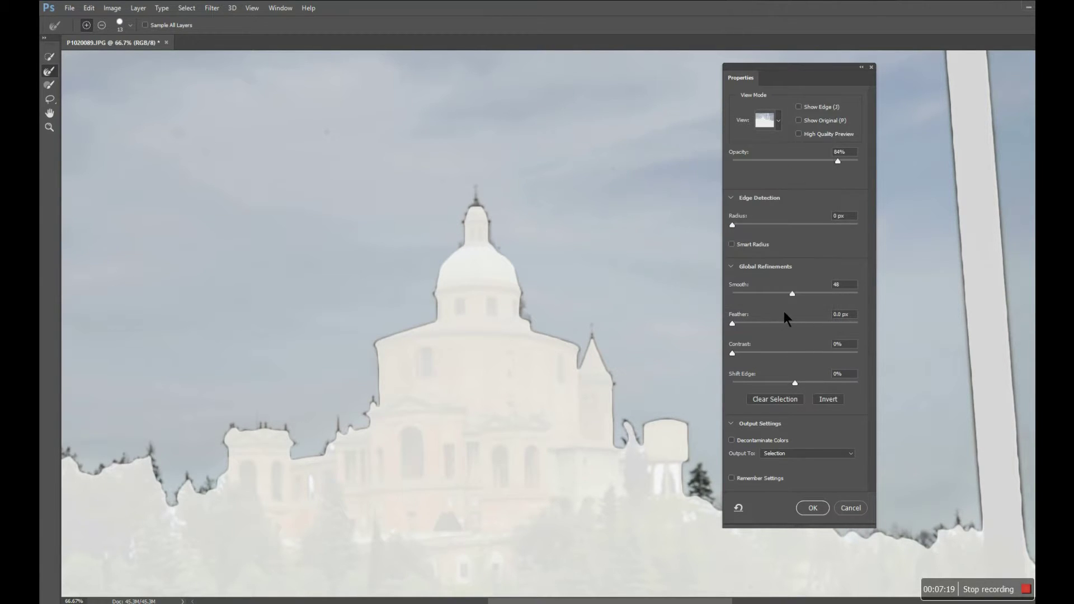
Set the mask's Smooth to 37, adjust the Feather slightly, and apply the refined sky selection
drag(784, 298, 734, 297)
click(744, 294)
drag(779, 294, 779, 296)
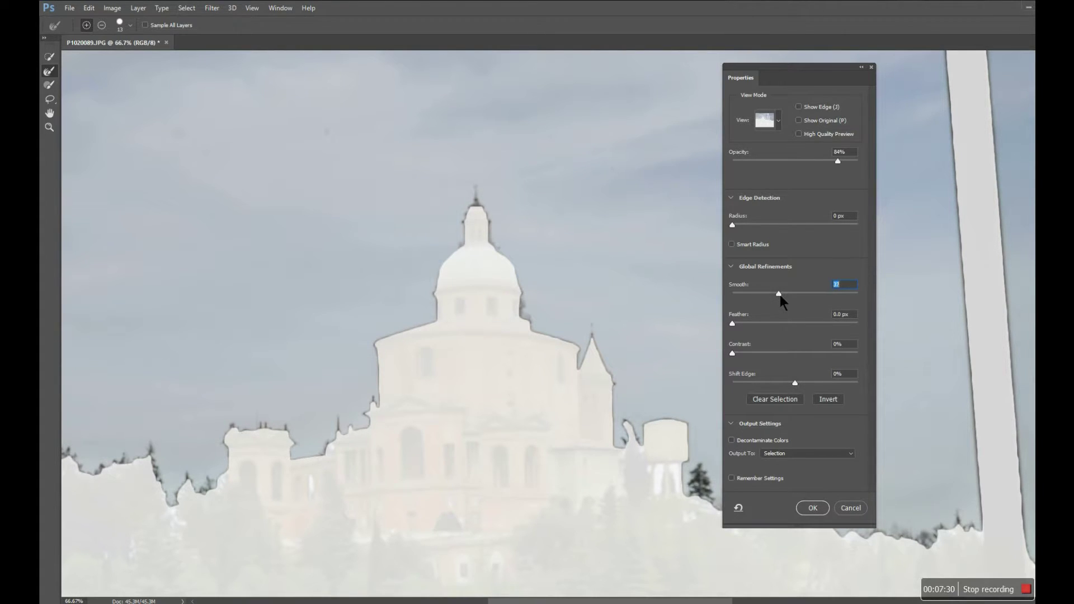
click(733, 324)
drag(743, 326, 738, 336)
click(817, 510)
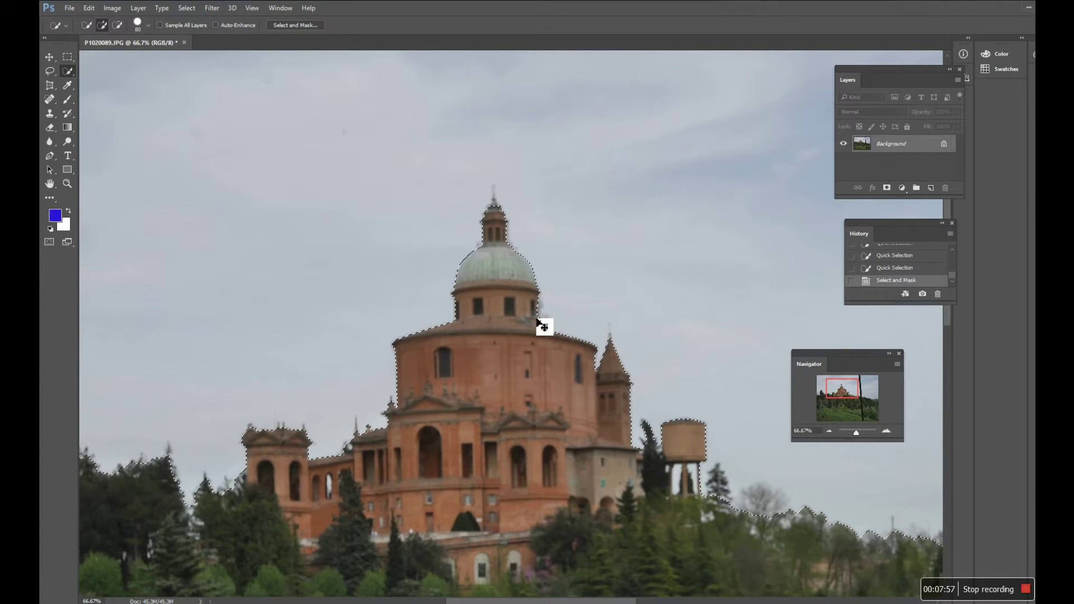
Activate the Gradient tool with the blue-to-transparent gradient and add a new empty layer above the Background
key(ctrl+minus)
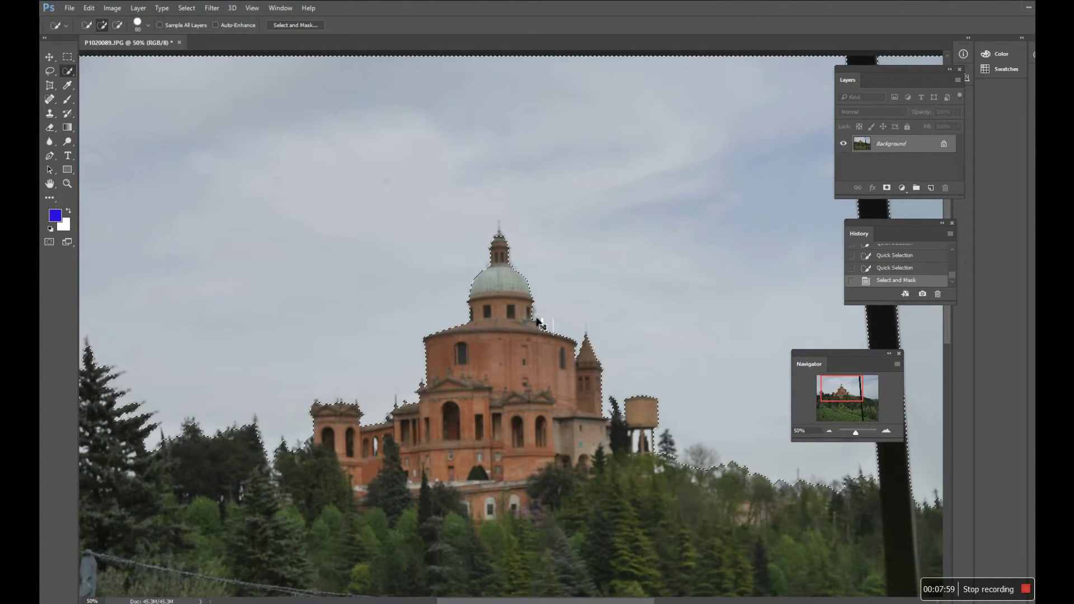
key(ctrl+minus)
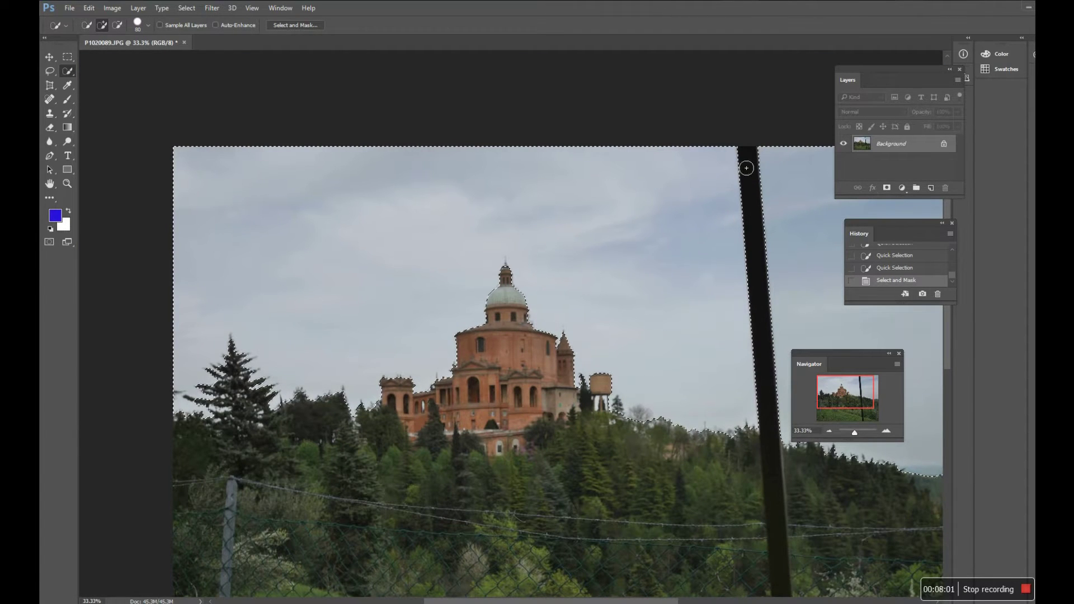
mouse_move(857, 398)
mouse_down()
mouse_move(871, 410)
mouse_move(870, 401)
mouse_up()
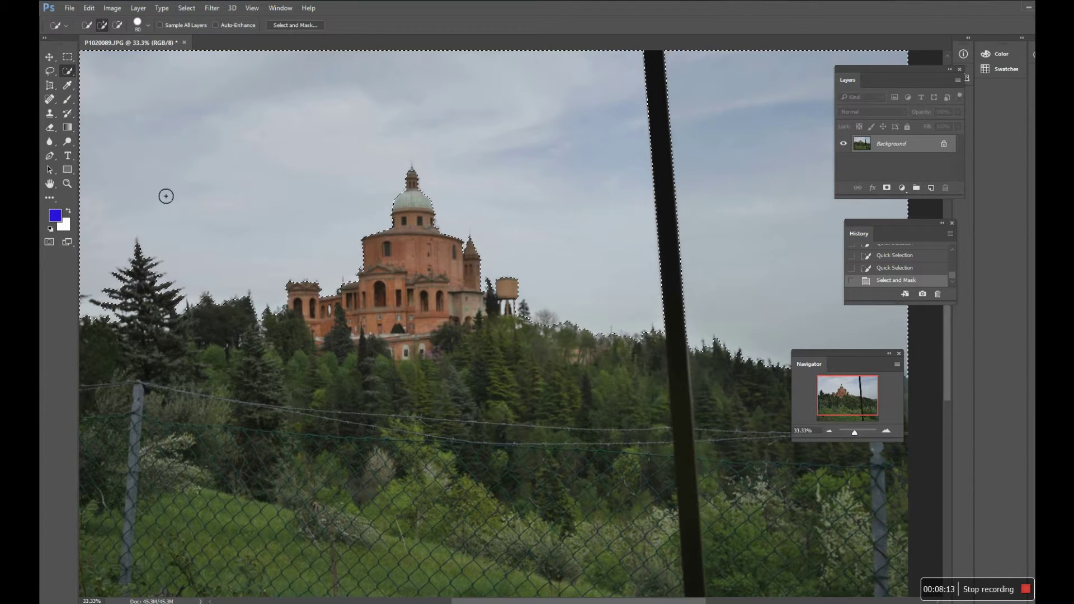
click(68, 128)
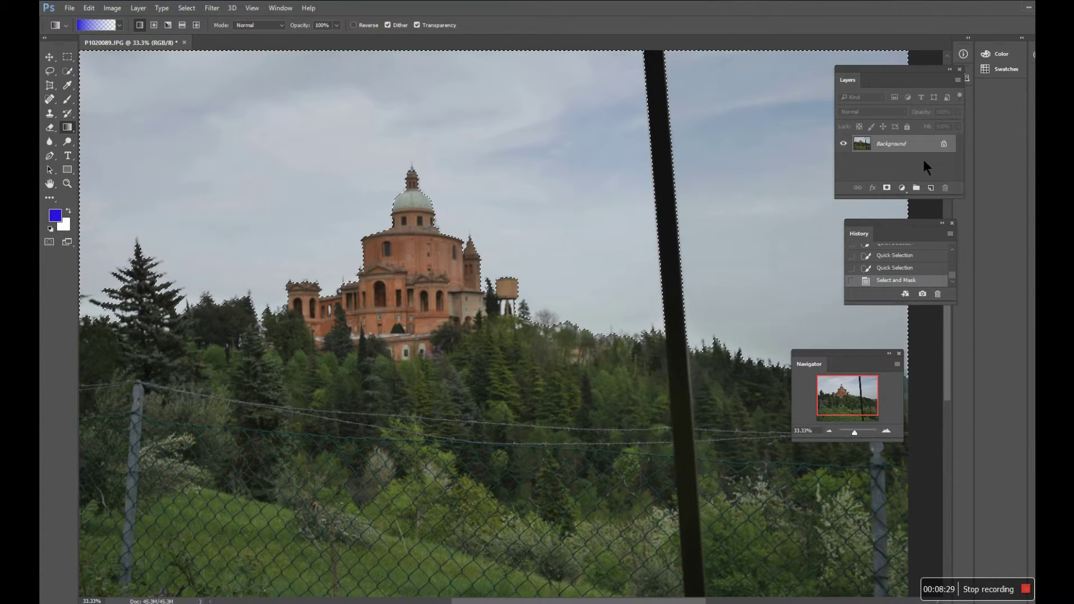
click(931, 187)
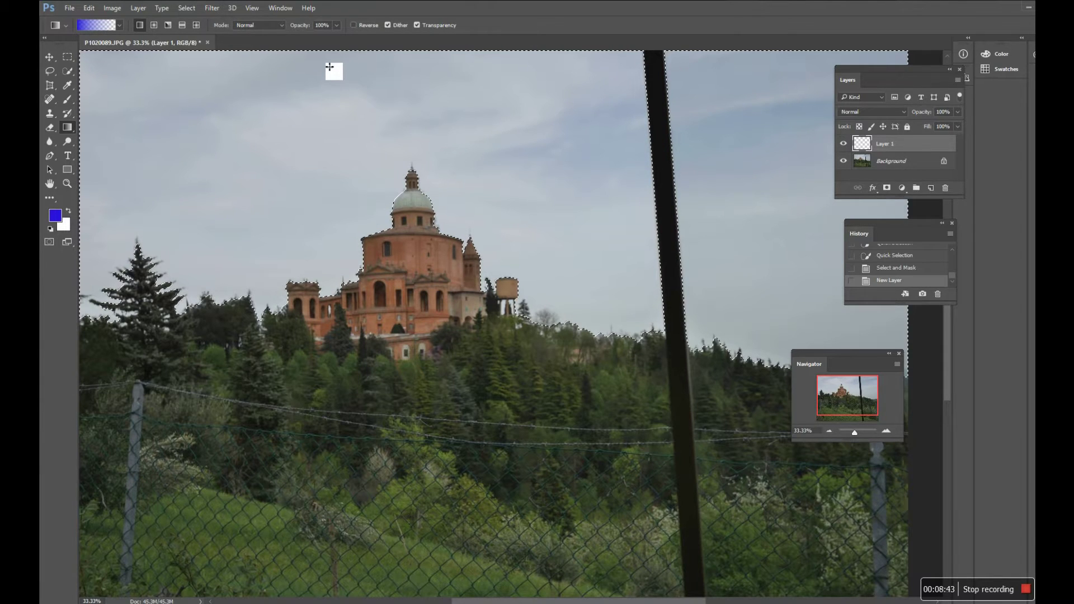
Try a diagonal gradient and a short, nearly vertical gradient near the sky's upper edge, undoing each one
drag(325, 63, 370, 200)
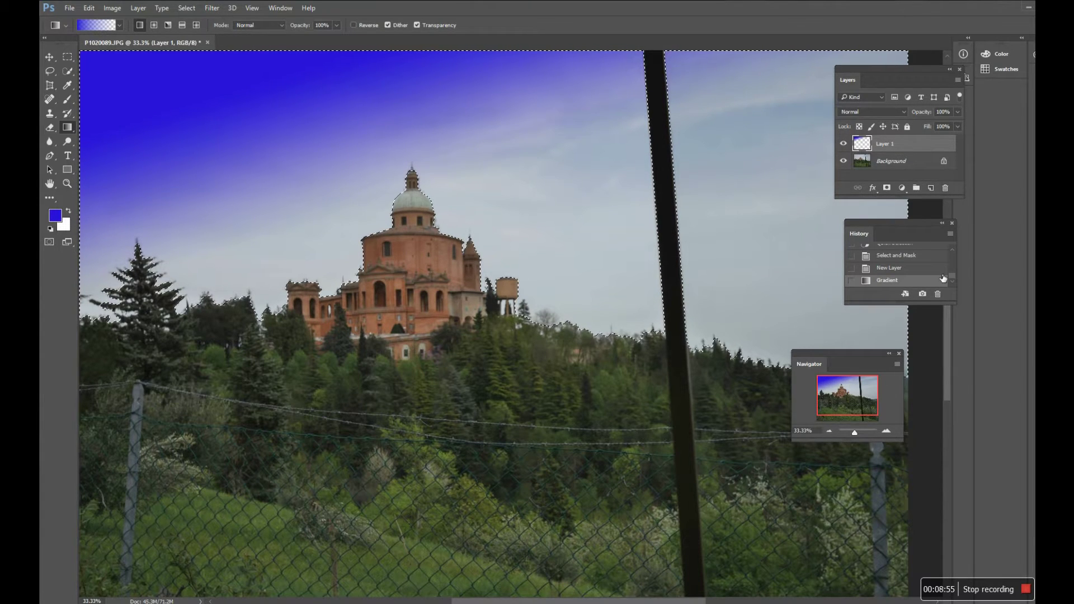
click(938, 294)
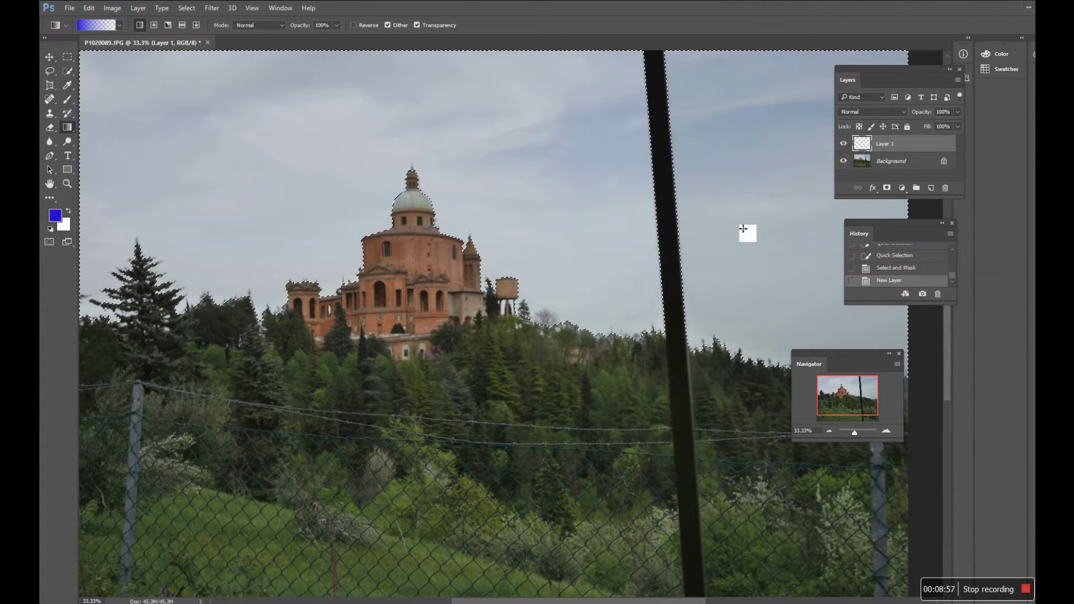
drag(556, 70, 559, 162)
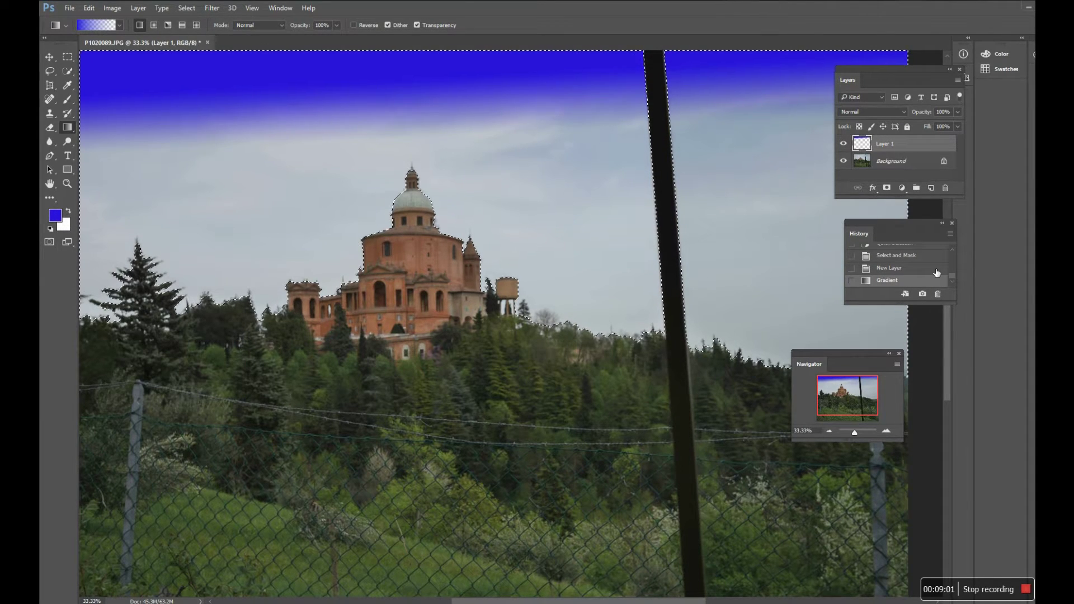
drag(942, 281, 945, 299)
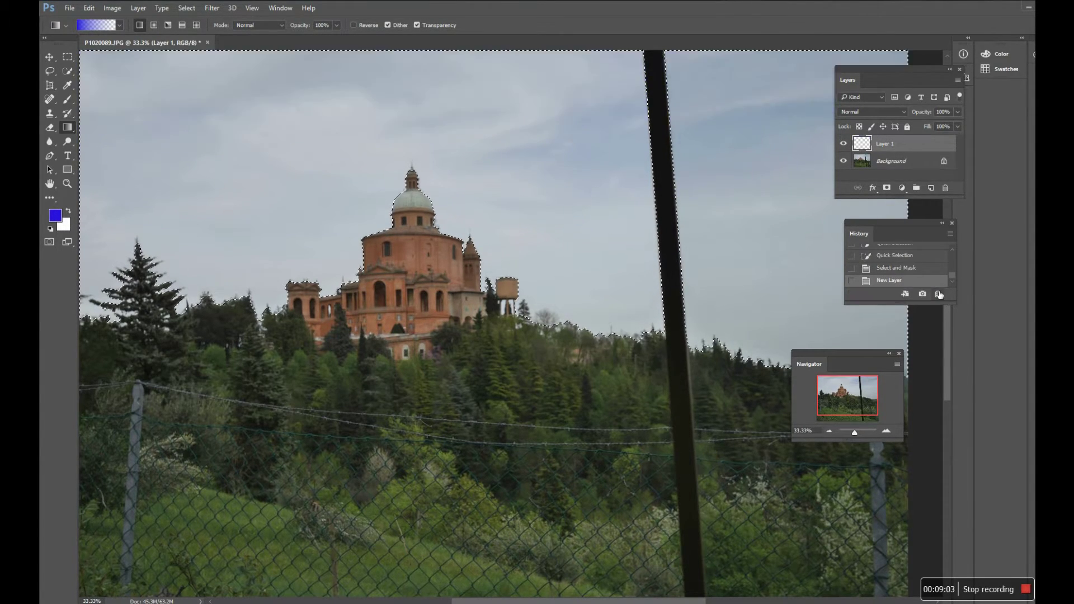
Draw a long blue-to-transparent gradient from the sky's upper edge down towards the treeline, and set Layer 1's blend mode to Overlay
drag(584, 65, 642, 311)
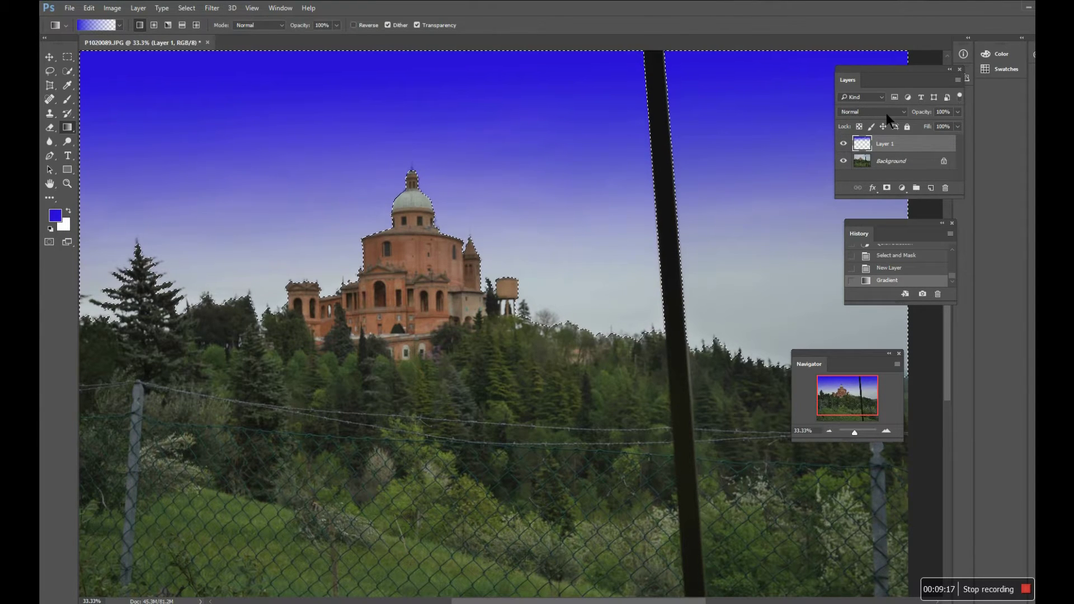
click(904, 111)
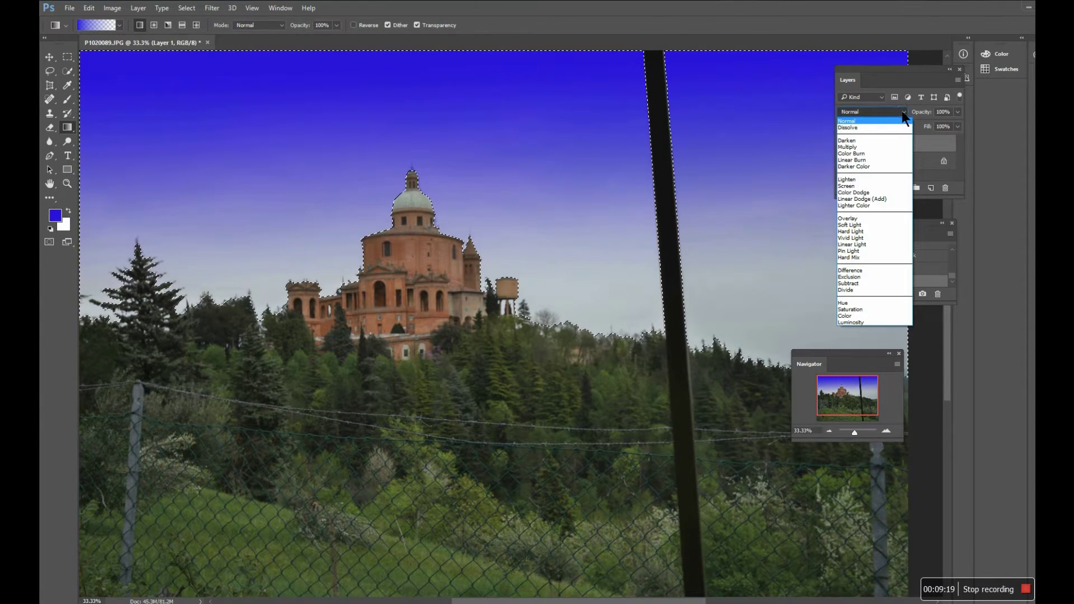
click(868, 219)
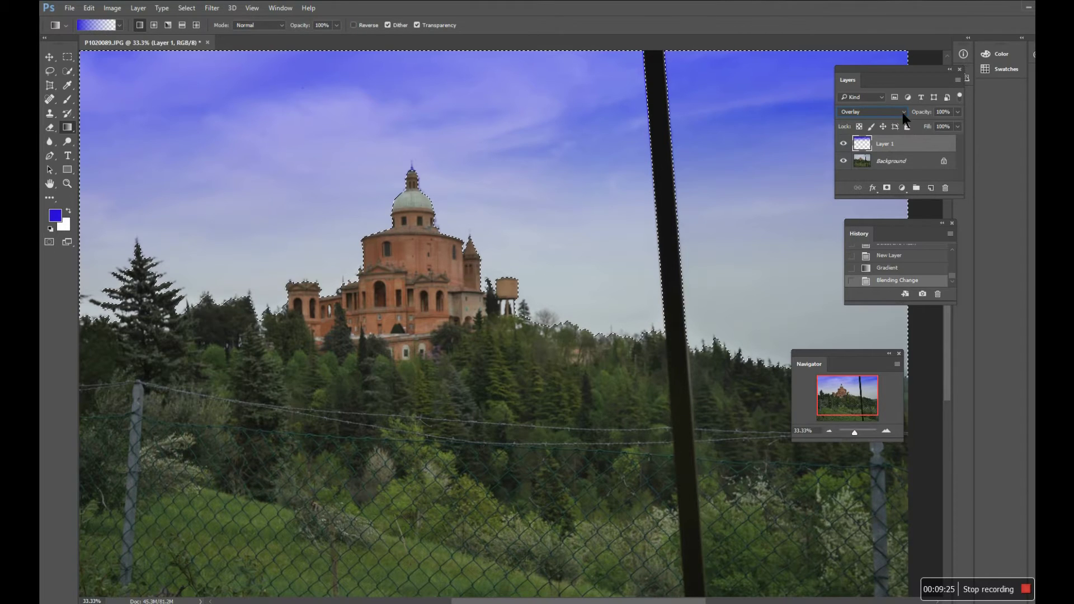
Try the Hard Mix blend mode on the gradient layer, and change it to Lighter Color
click(903, 111)
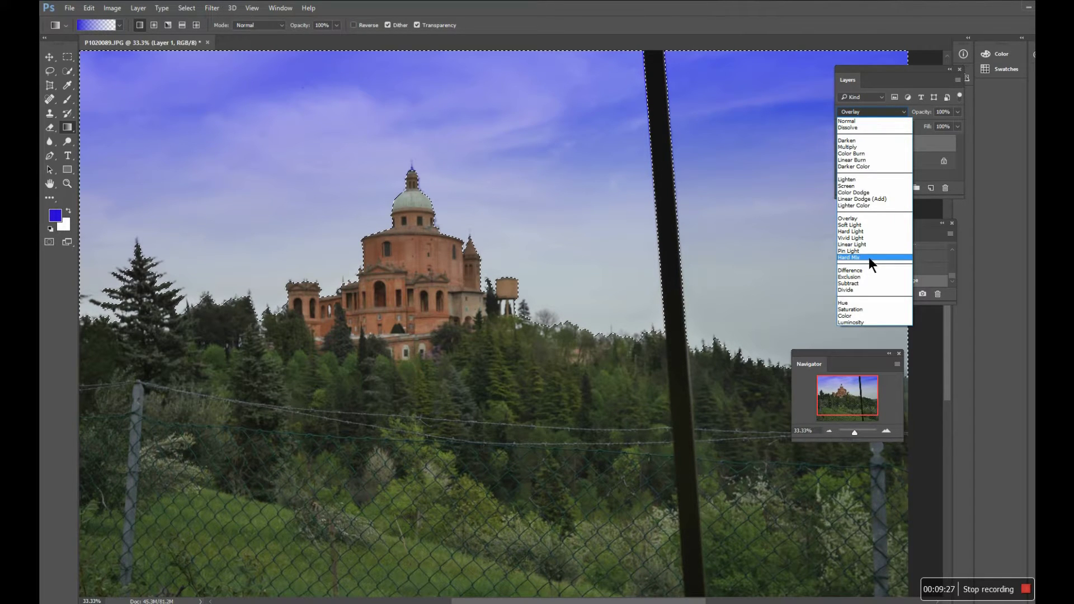
click(868, 258)
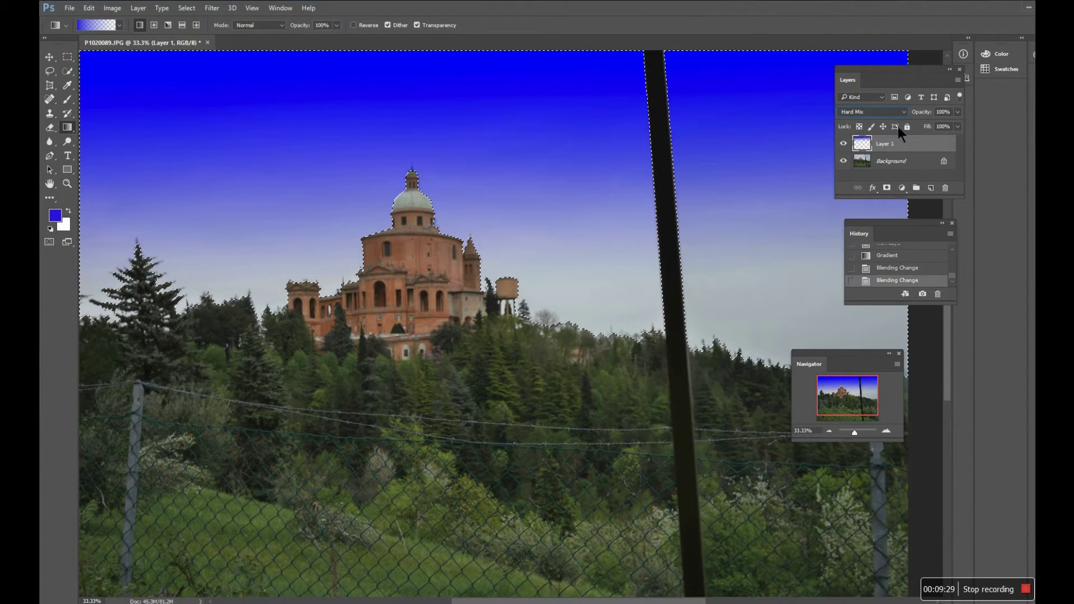
click(901, 114)
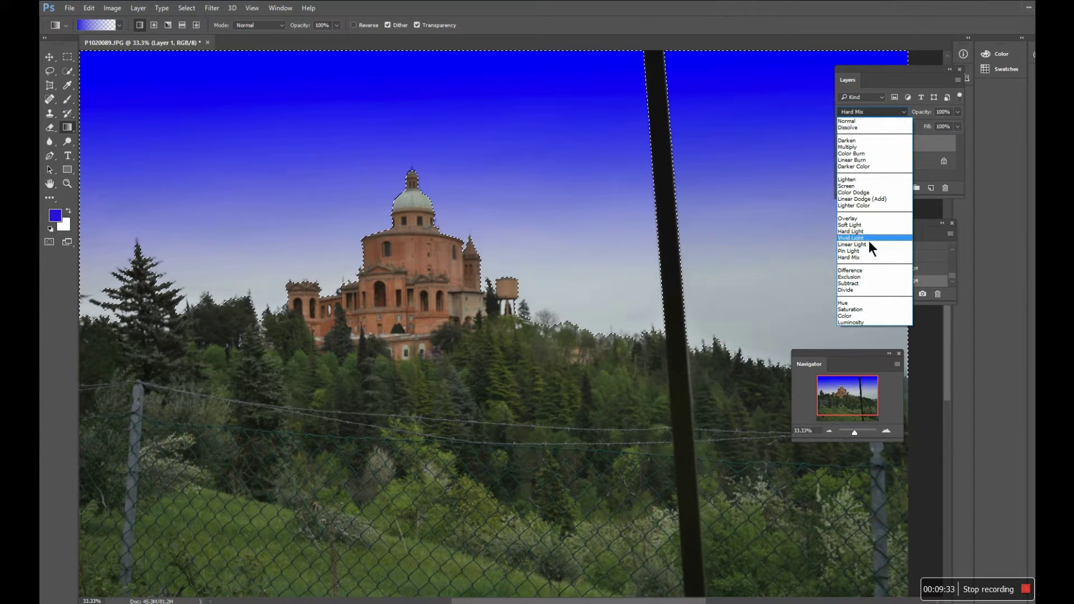
click(869, 206)
Try the Pin Light, Hard Light and Overlay blend modes on the gradient layer
click(903, 112)
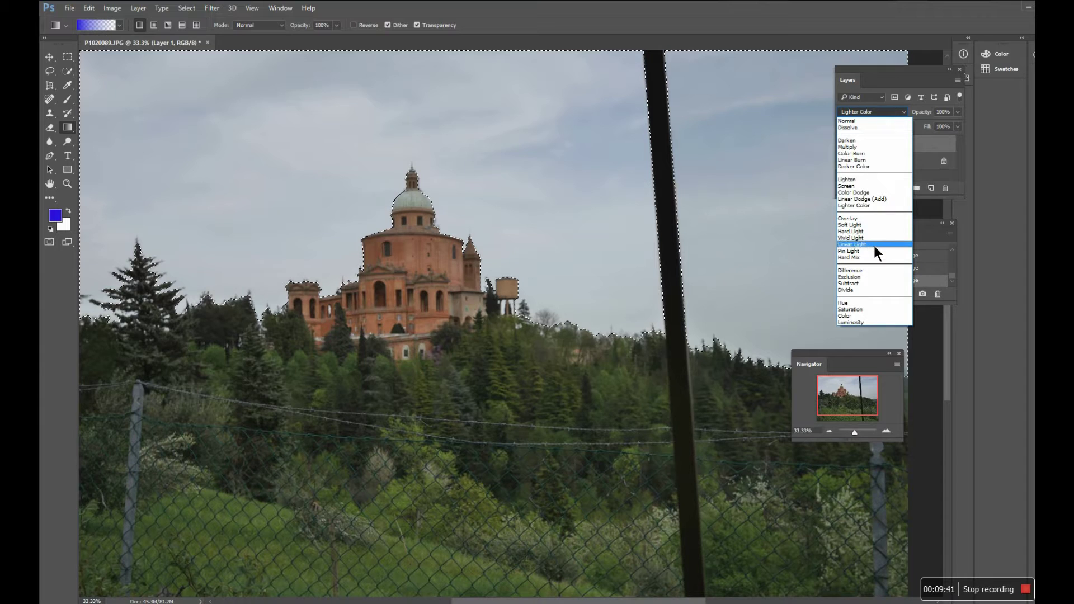
click(873, 251)
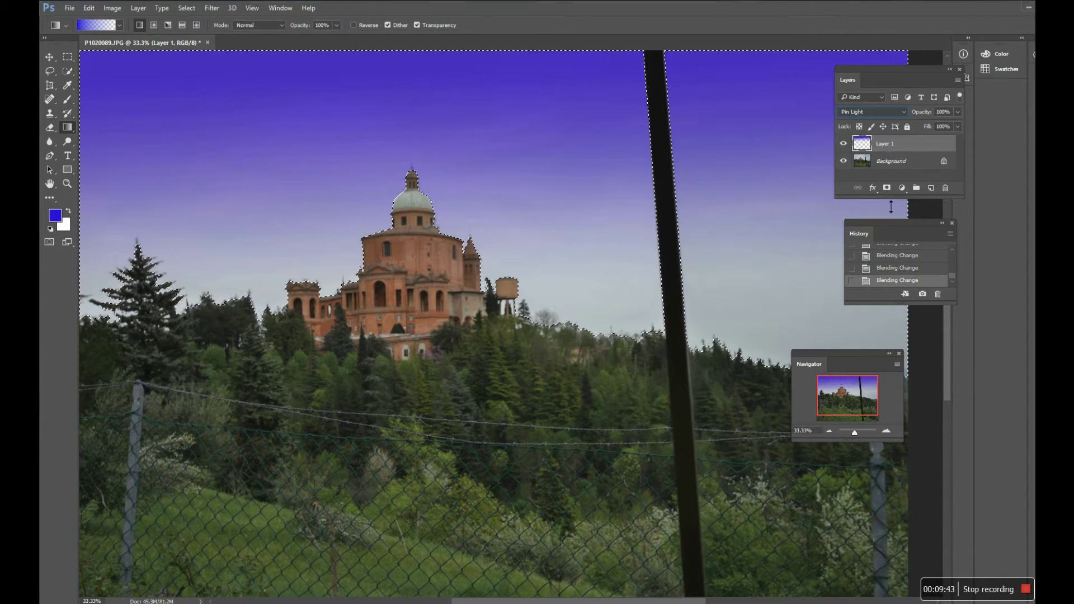
click(901, 113)
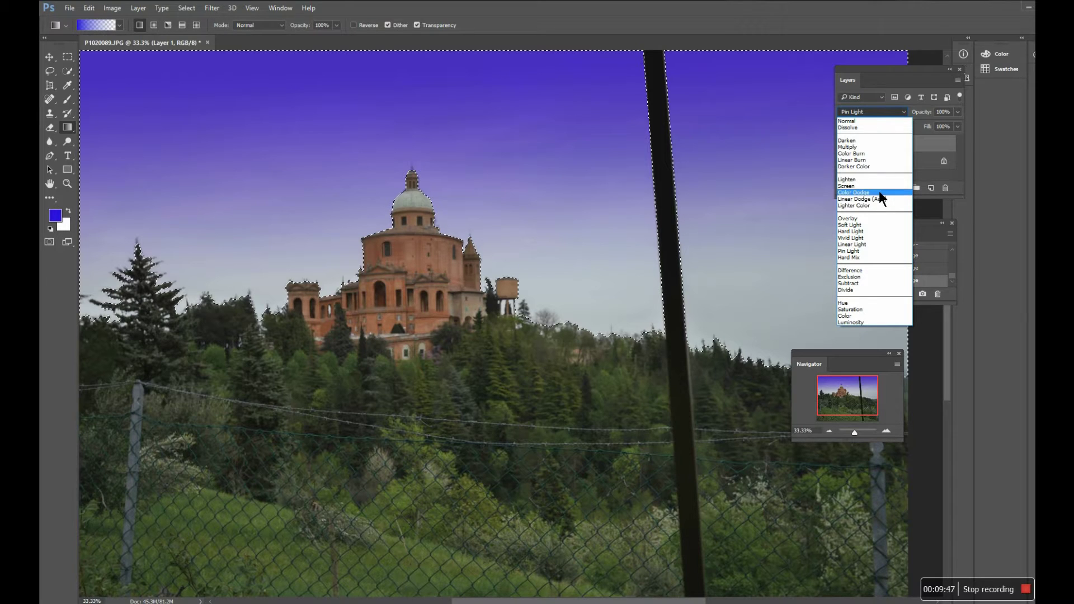
click(869, 231)
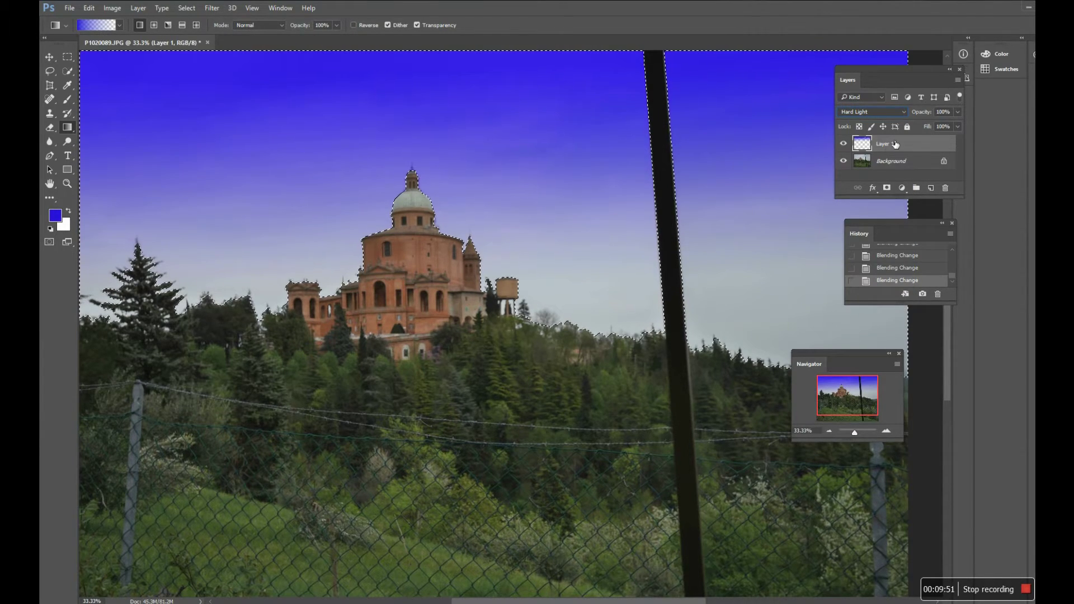
click(901, 110)
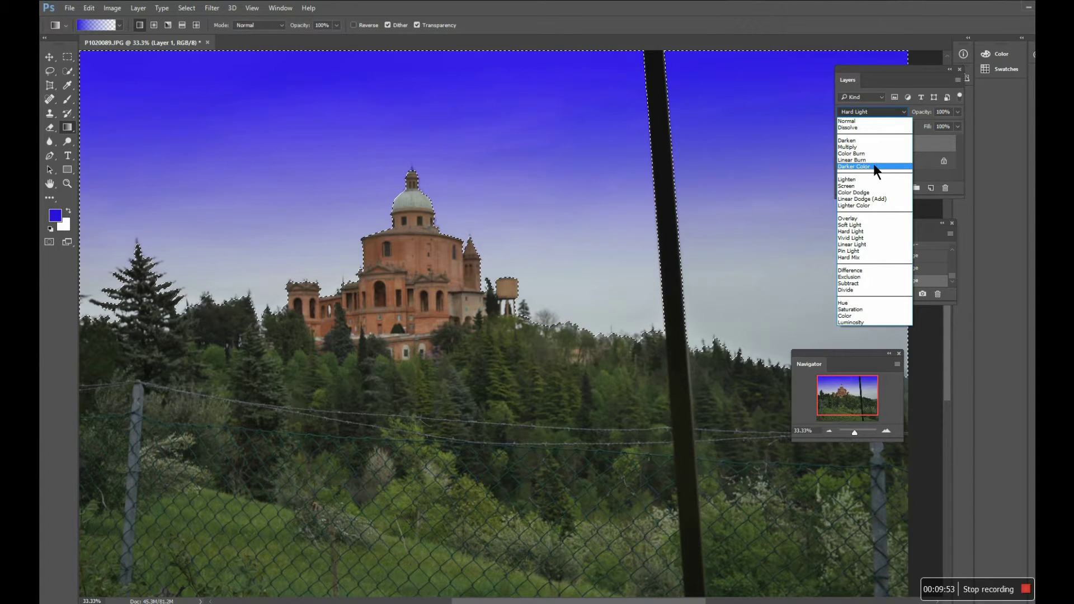
click(868, 218)
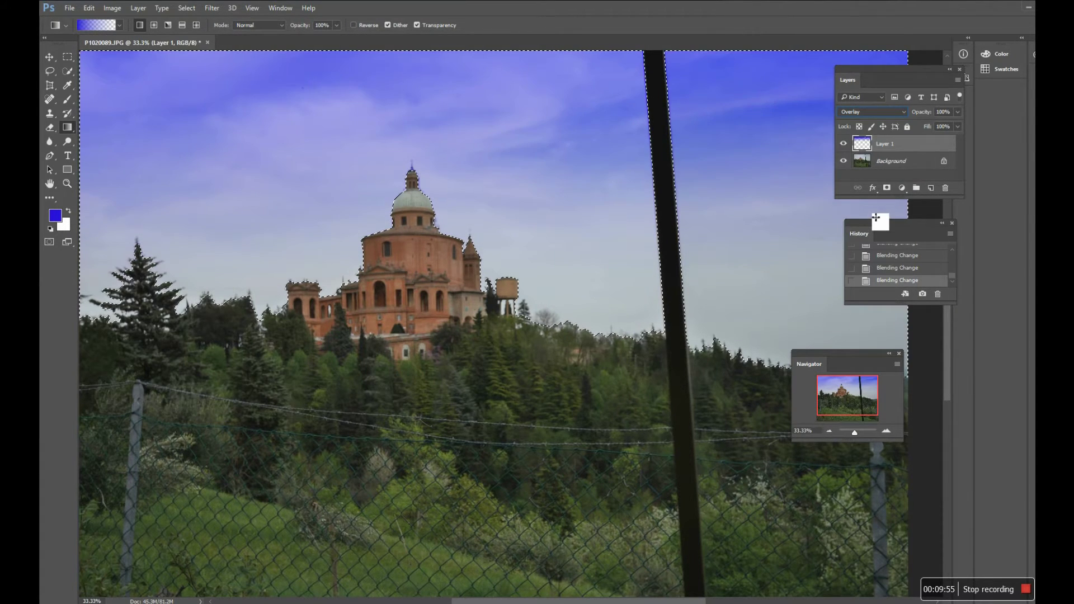
Return the gradient layer to the Normal blend mode and lower its opacity to 55%
click(903, 112)
click(890, 121)
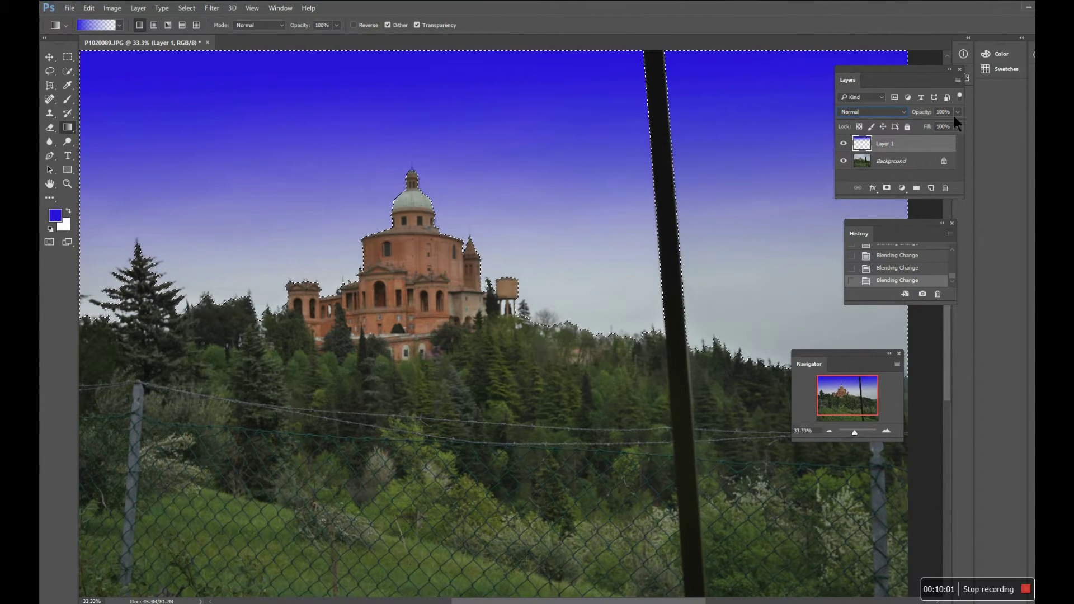
drag(957, 112, 937, 126)
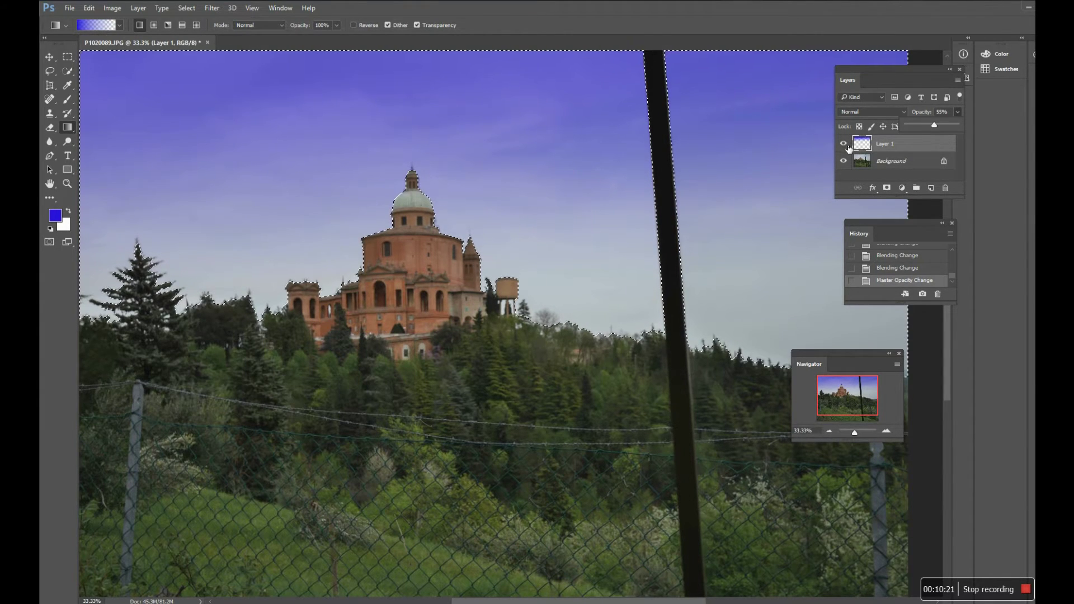
Compare the sky with and without the gradient by repeatedly hiding and showing Layer 1
click(846, 145)
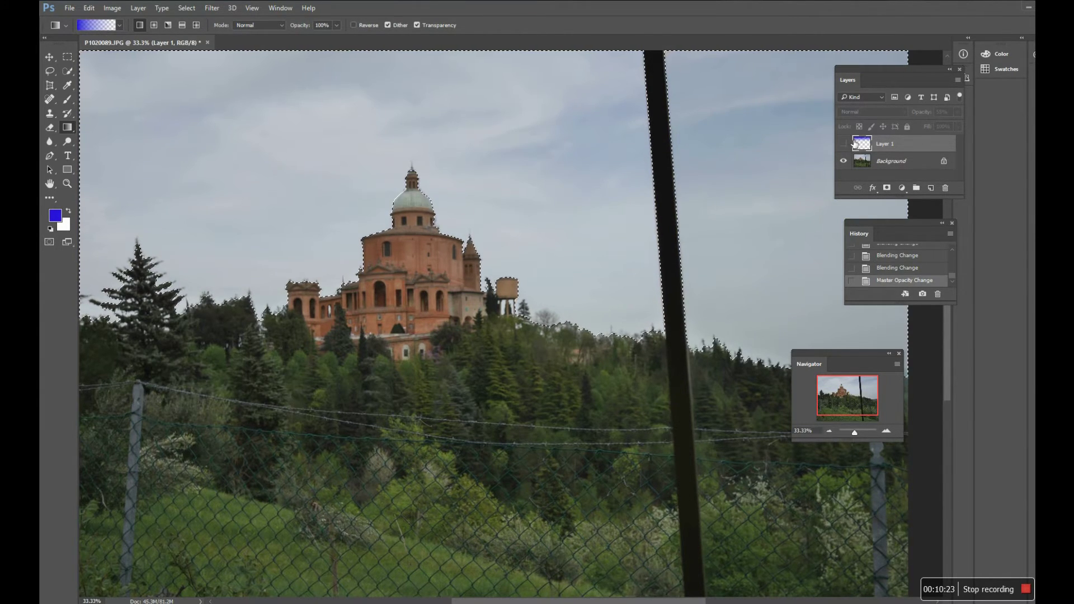
click(844, 144)
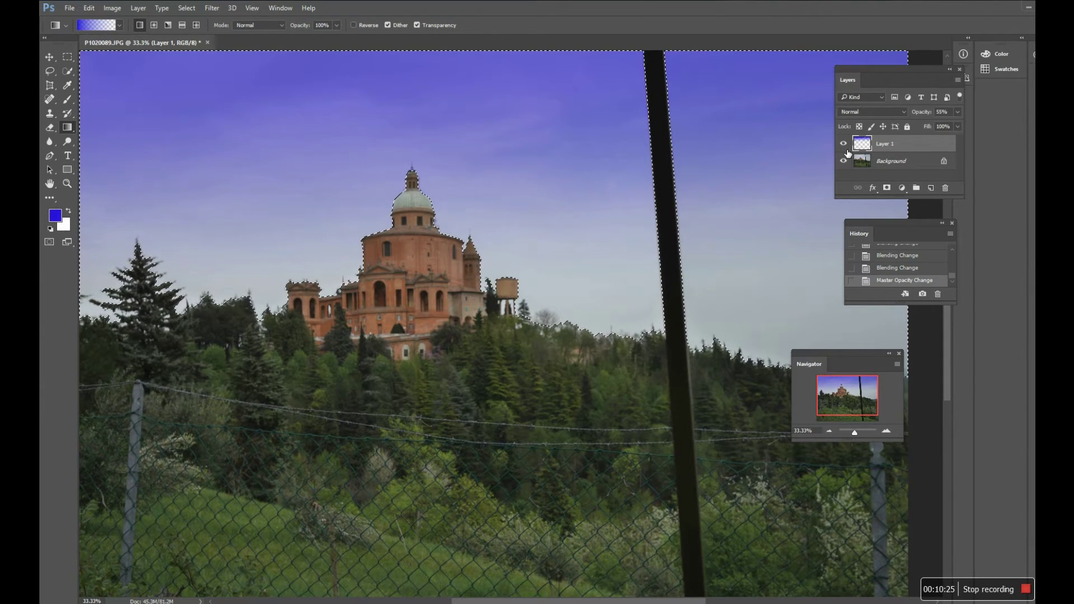
click(844, 145)
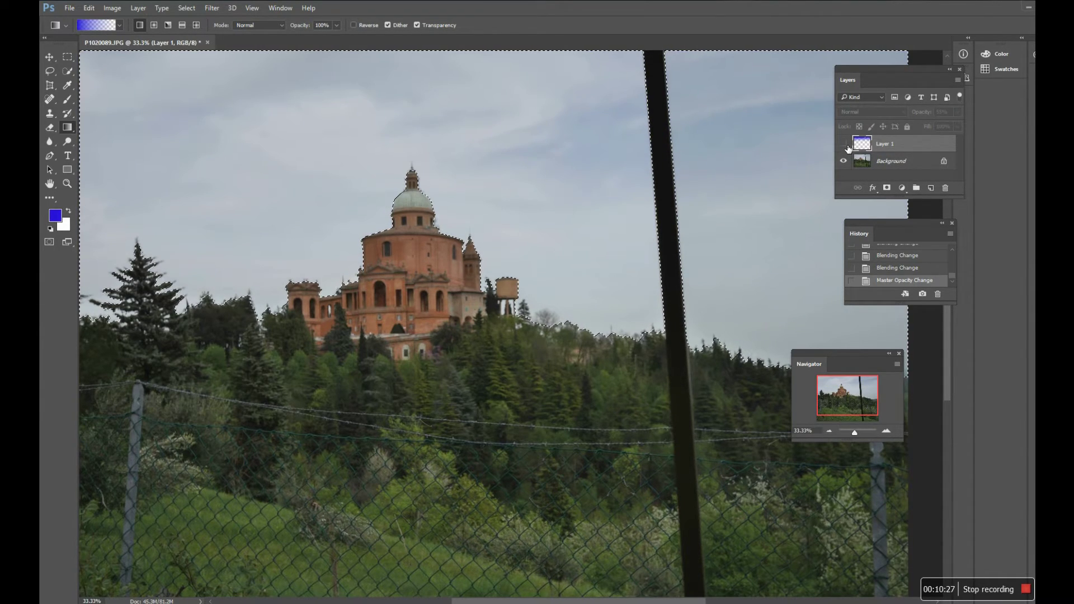
click(845, 145)
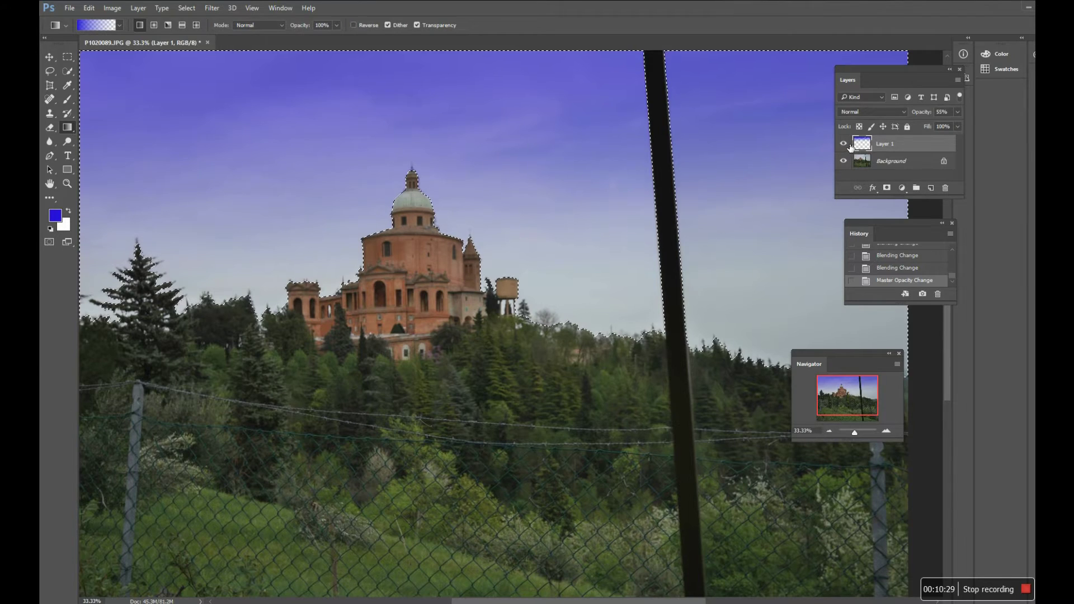
click(844, 144)
click(847, 148)
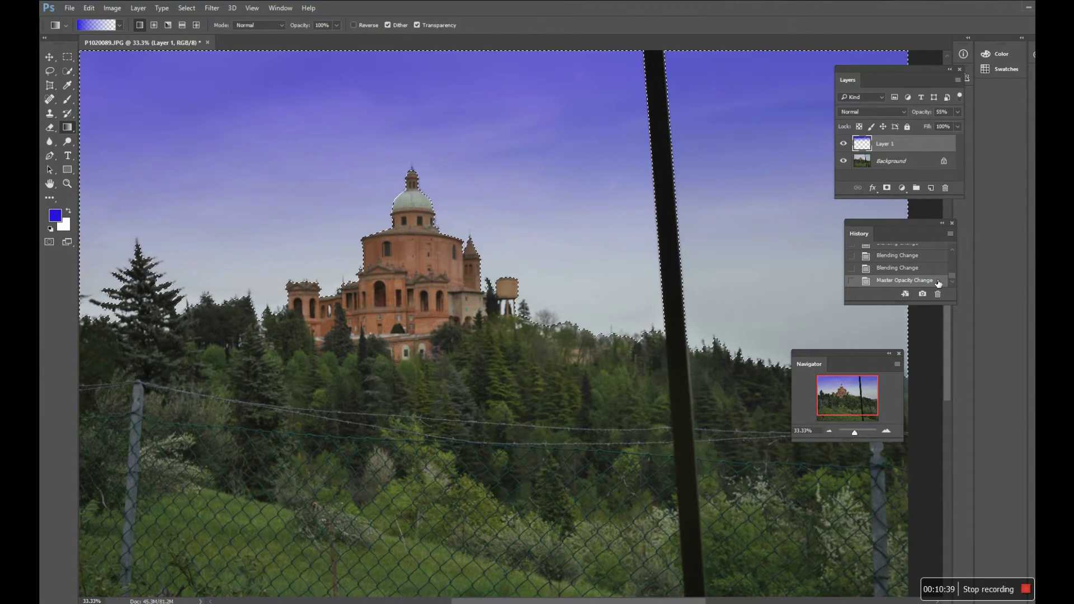
Roll back the opacity change and try radial and diamond gradients on Layer 1 in the sky
drag(941, 280, 943, 296)
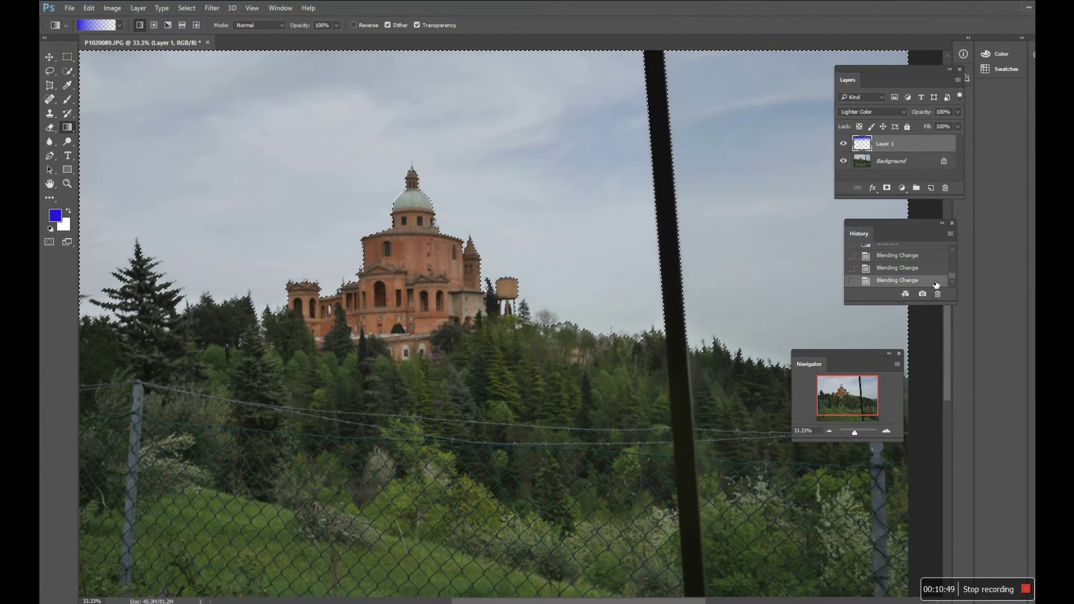
click(154, 25)
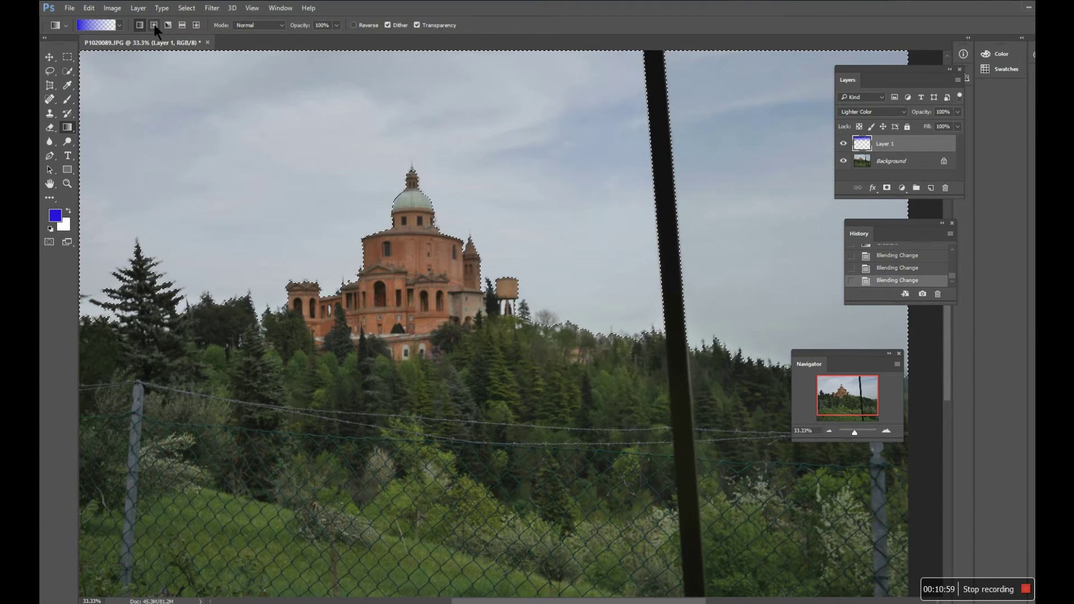
drag(176, 108, 232, 116)
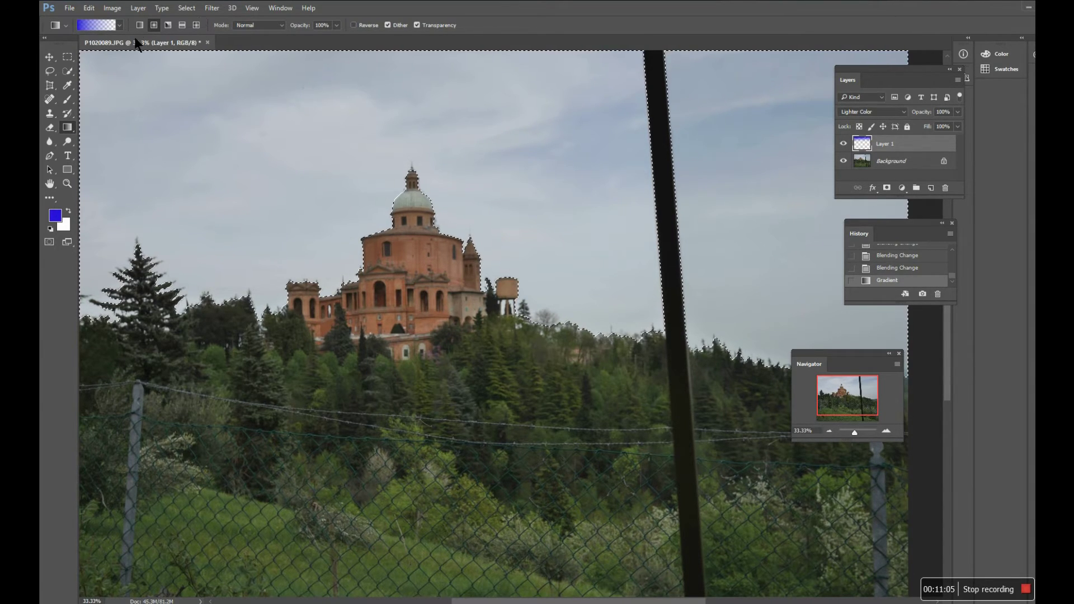
click(153, 25)
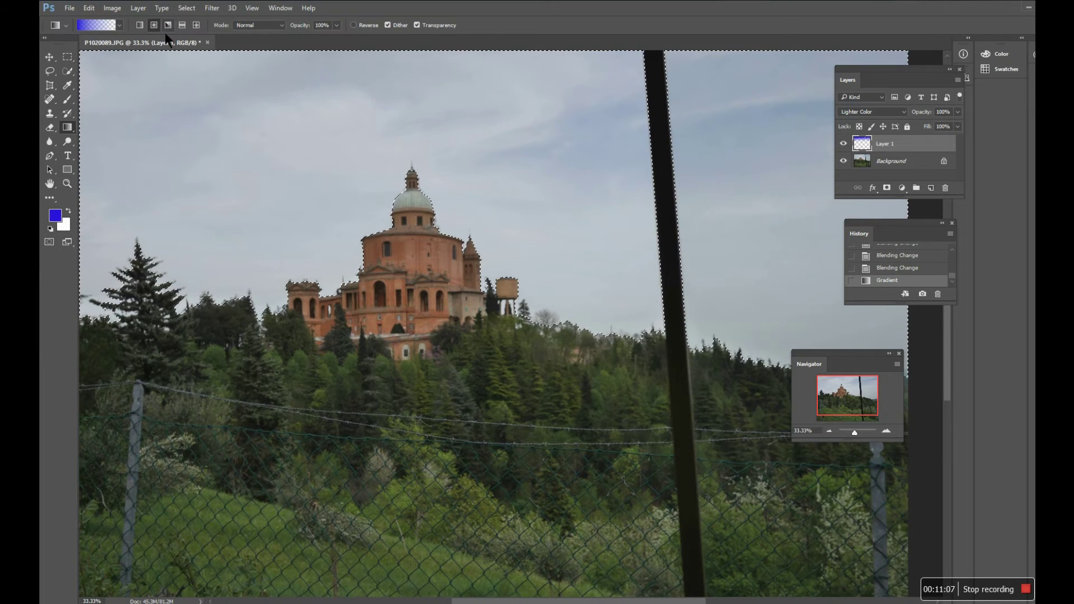
click(196, 25)
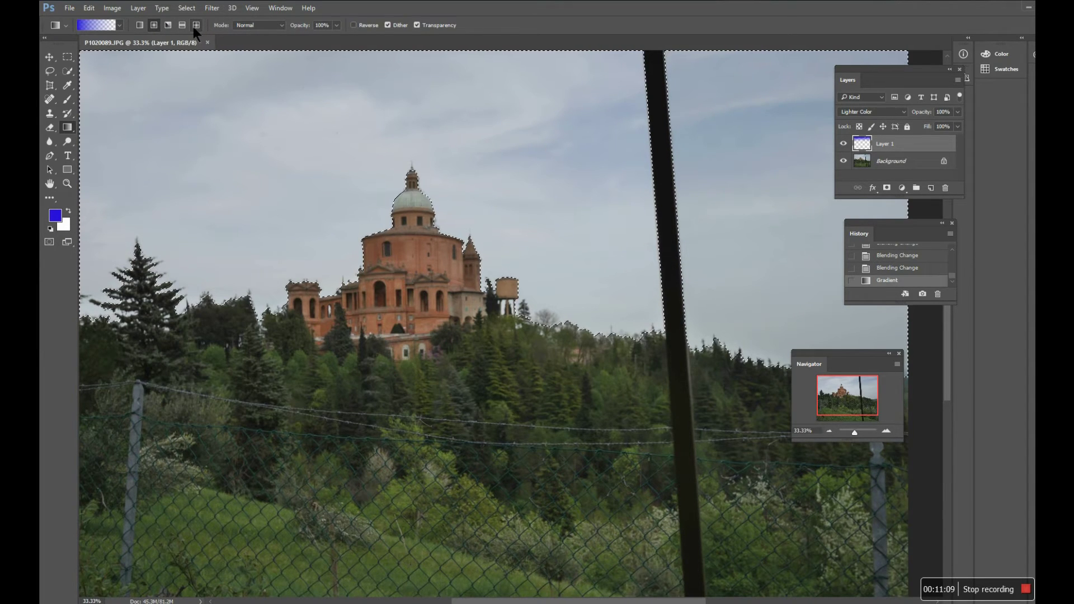
drag(242, 74, 305, 155)
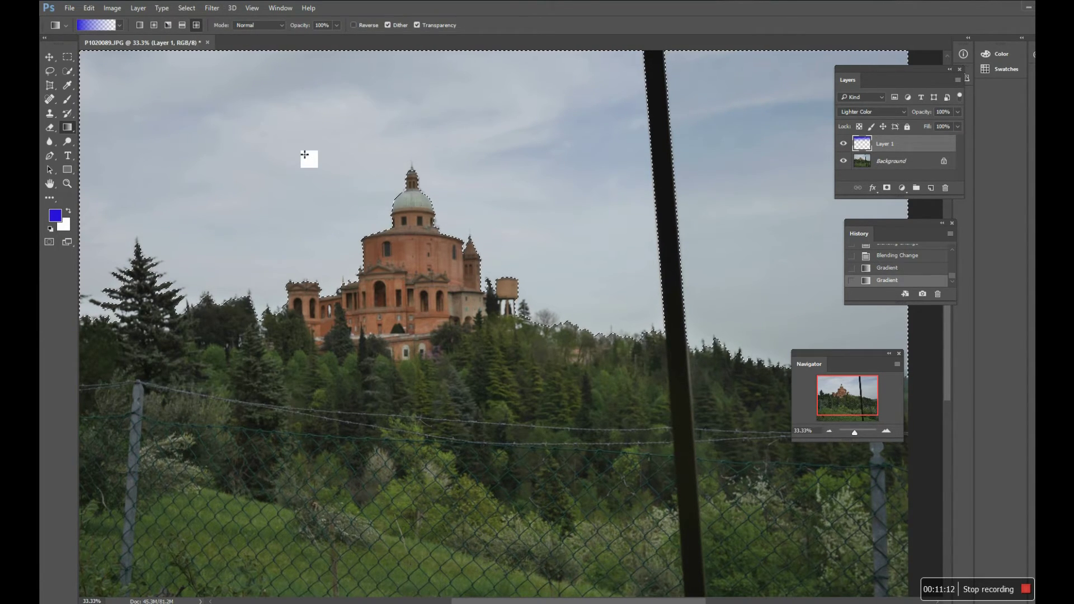
Delete the history states back to New Layer, removing every gradient and blending change from Layer 1
click(939, 293)
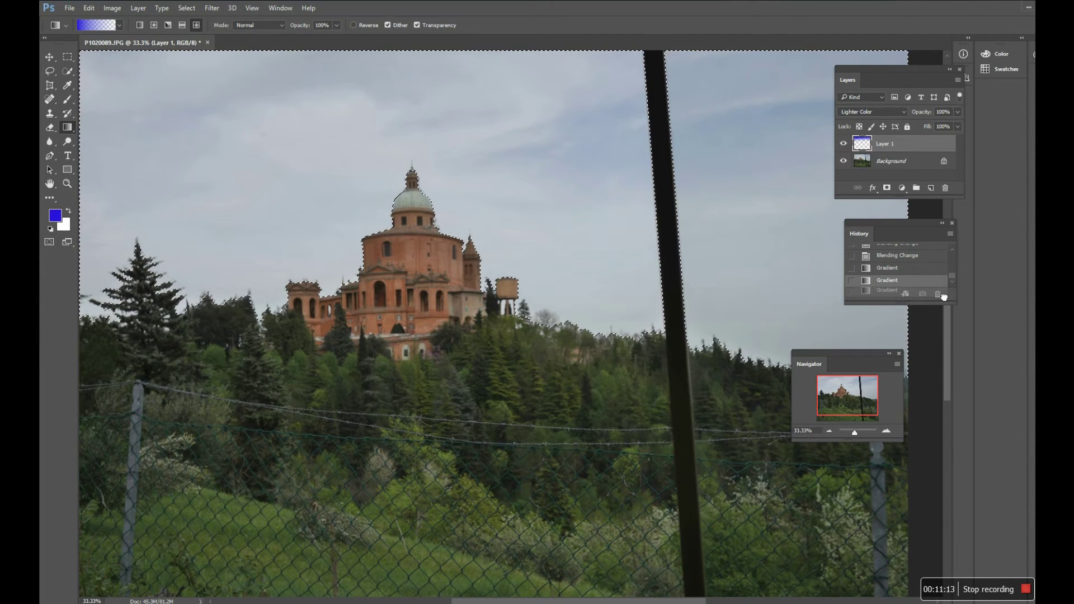
click(938, 293)
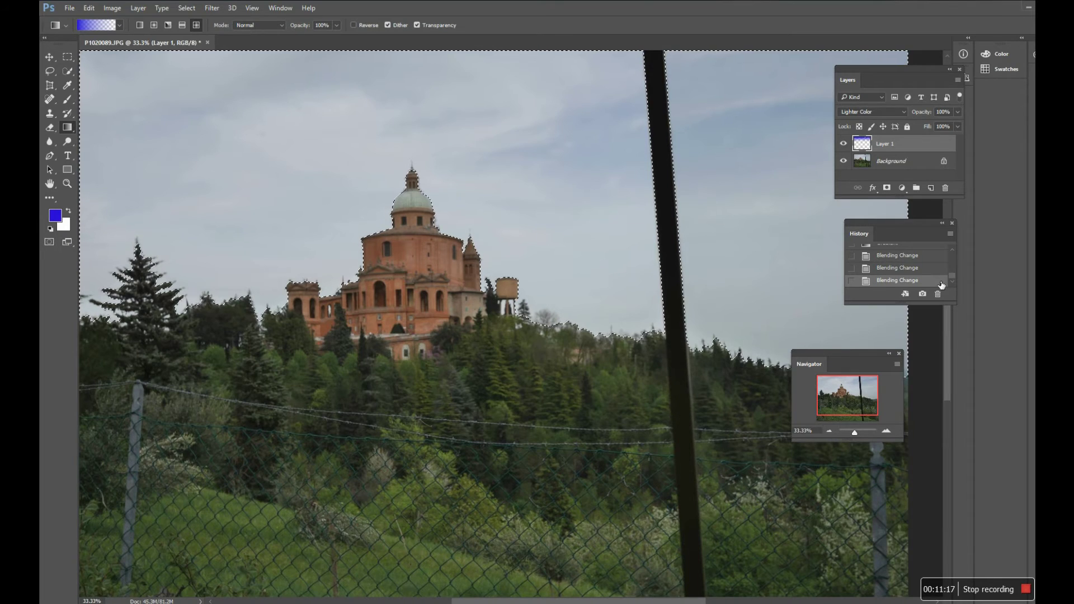
drag(937, 281, 938, 294)
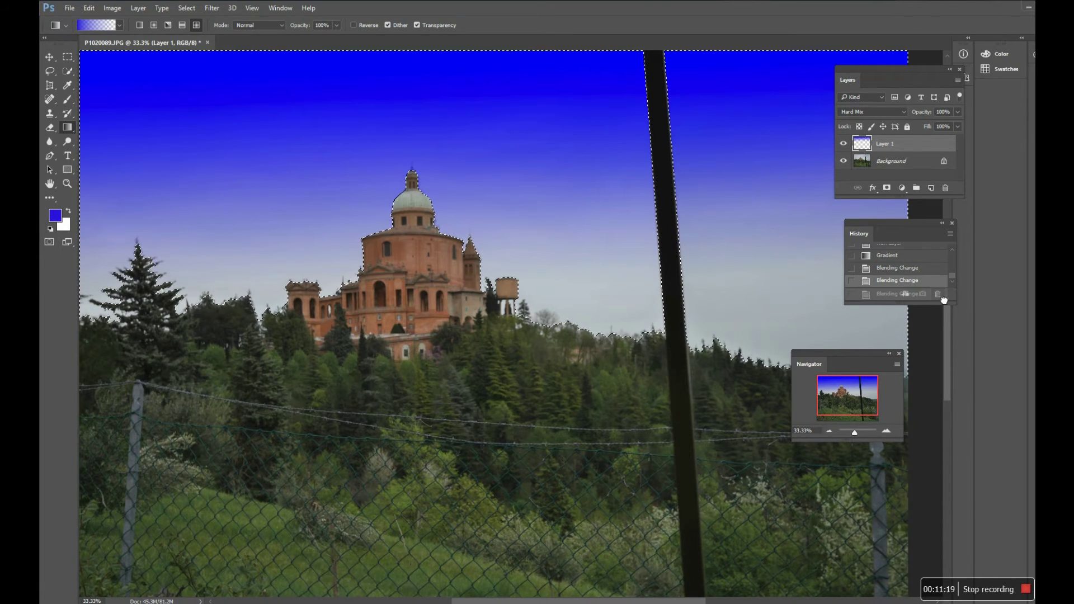
click(944, 274)
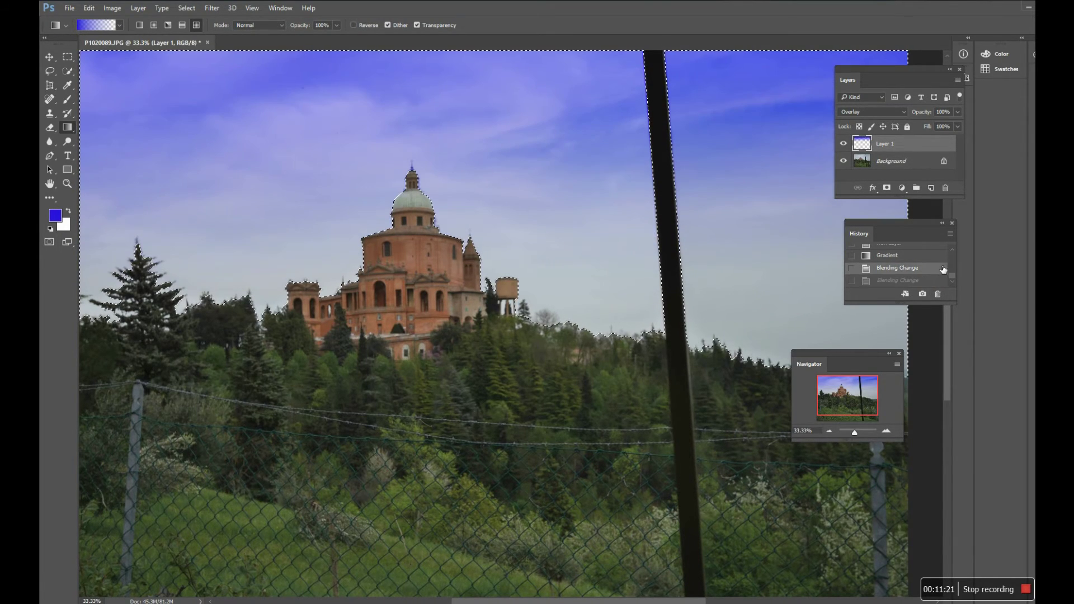
scroll(943, 270, up, 1)
click(941, 280)
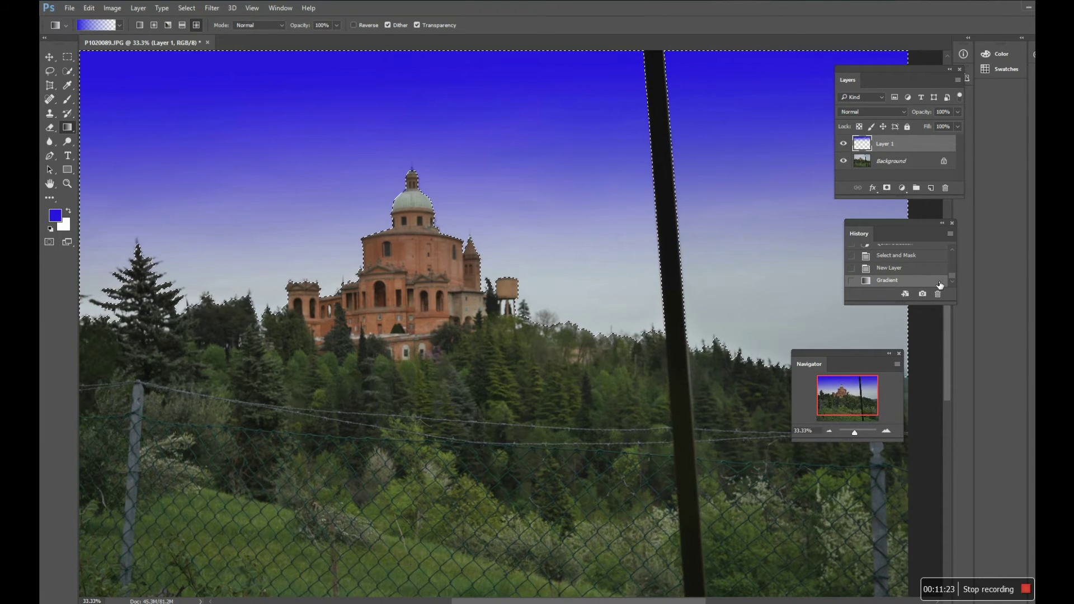
scroll(940, 282, up, 1)
click(941, 280)
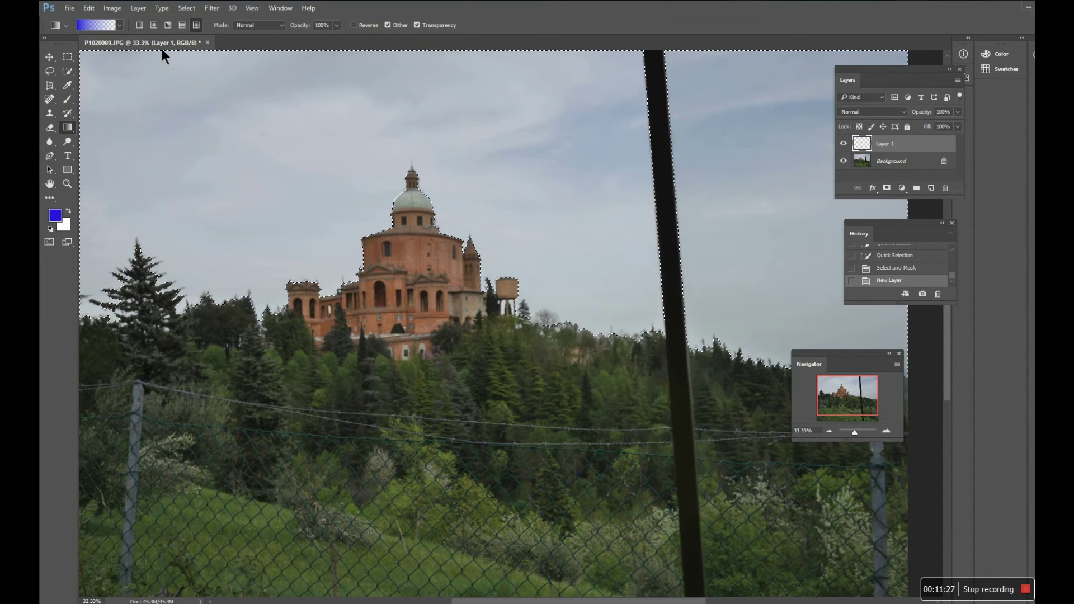
Try a small diamond gradient and a small radial gradient in the sky left of the dome, and delete both
drag(210, 99, 240, 128)
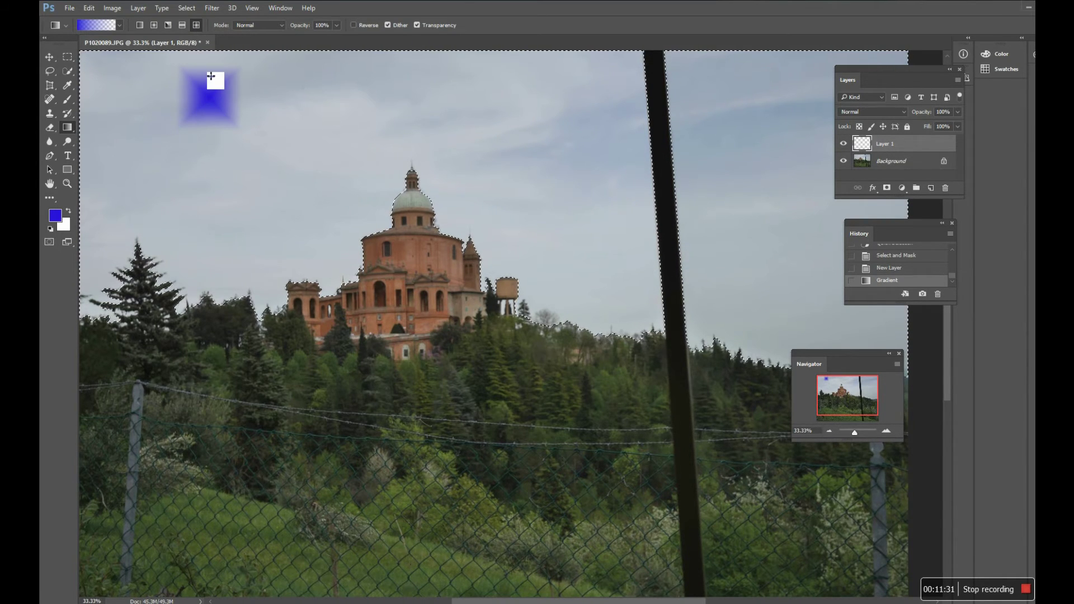
click(153, 25)
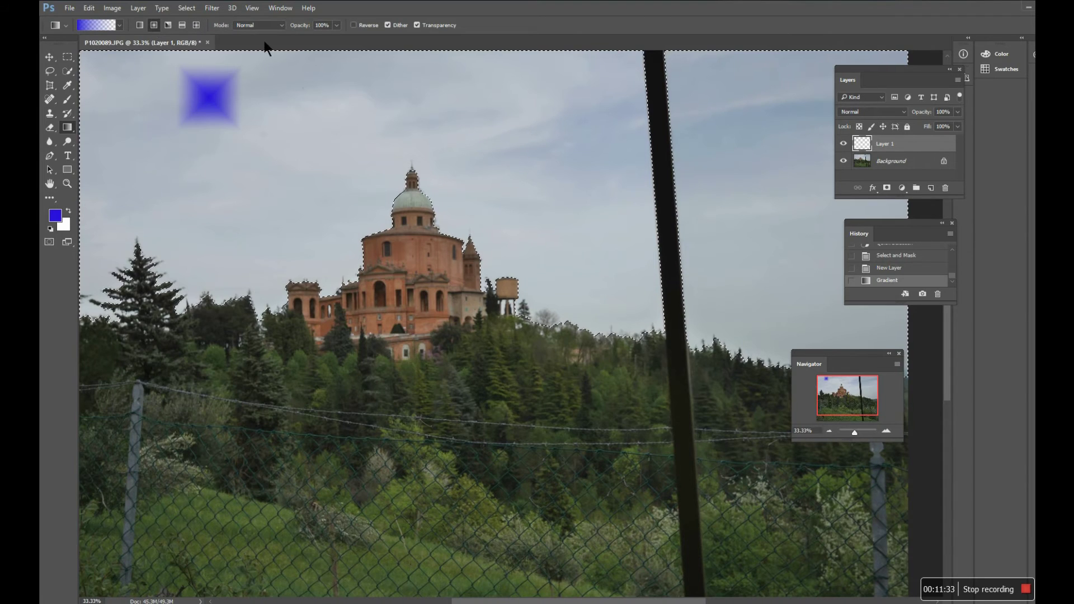
drag(329, 87, 363, 119)
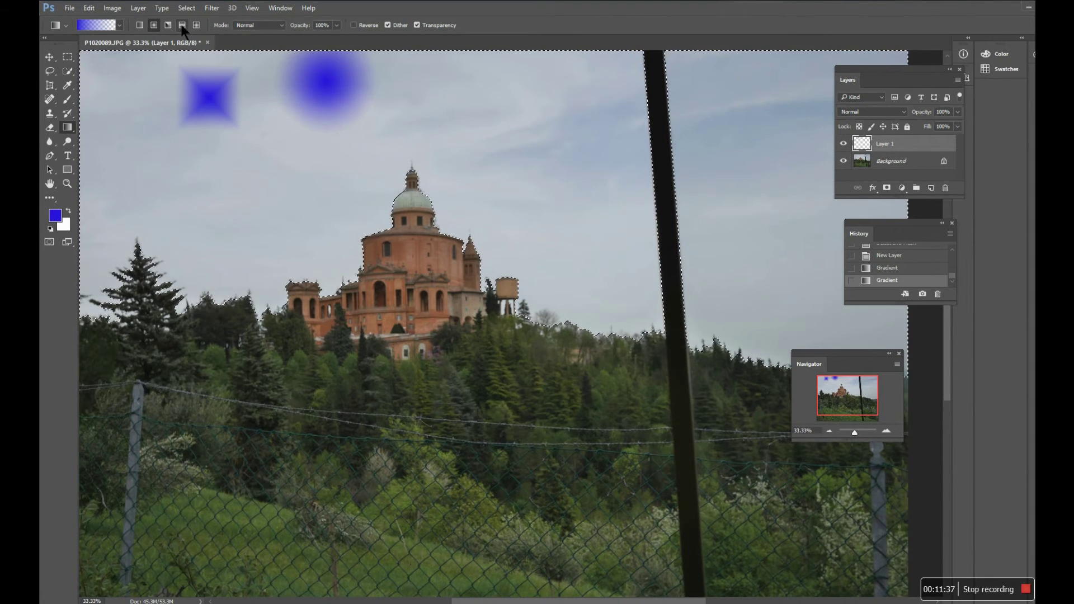
click(943, 295)
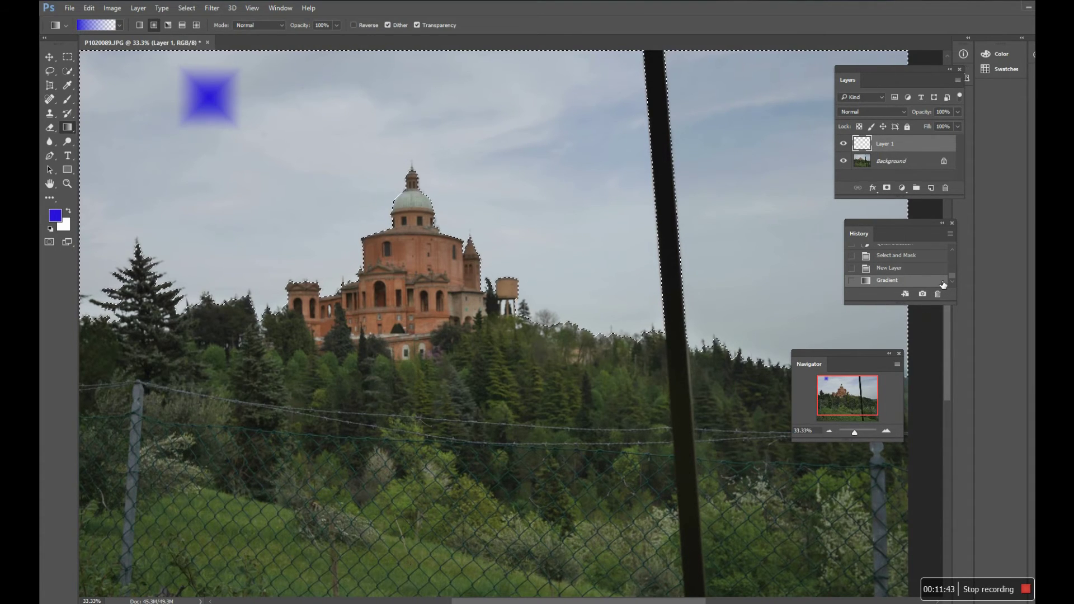
click(938, 294)
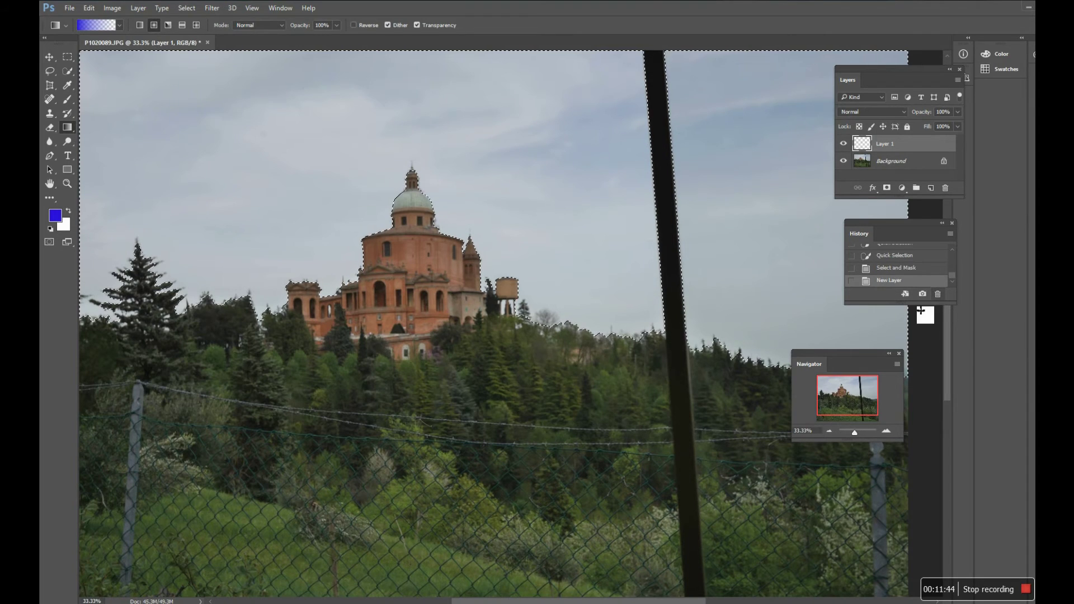
Try a wide reflected gradient from the upper sky down to the church dome, and delete it
click(182, 25)
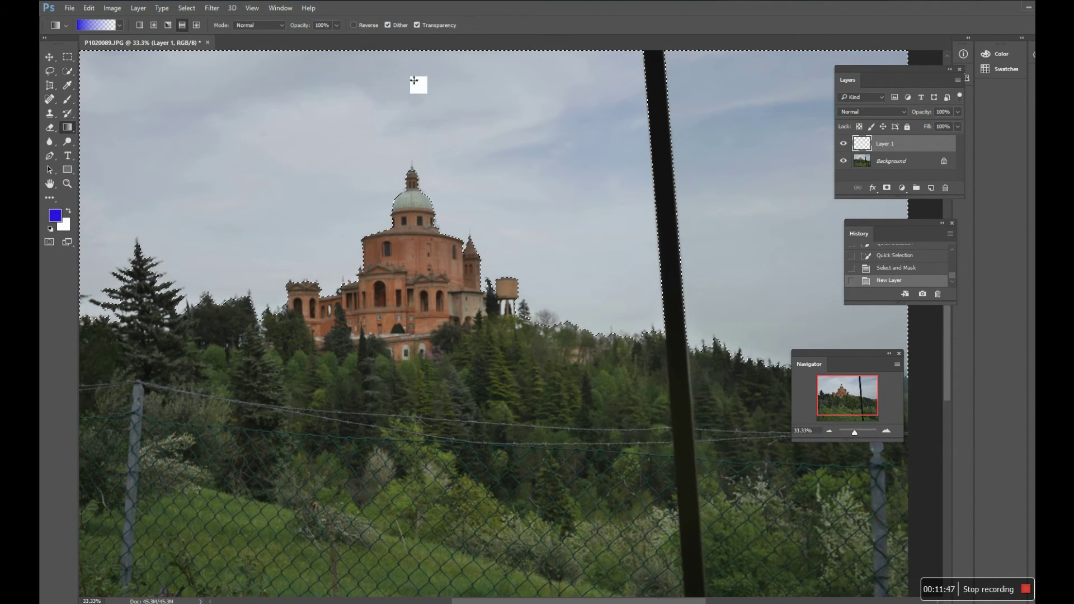
drag(415, 75, 440, 224)
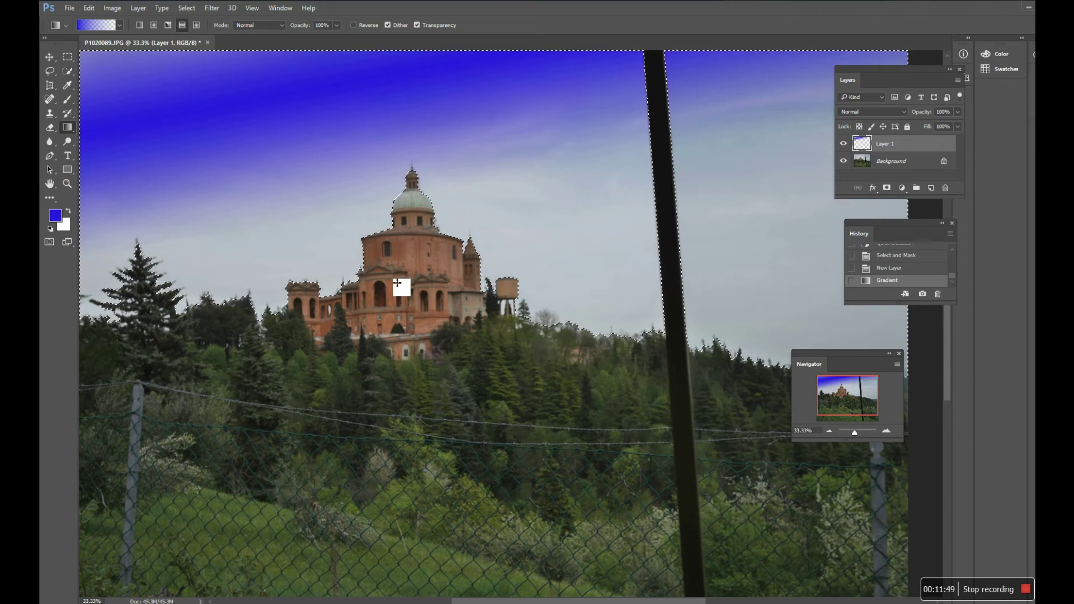
click(938, 294)
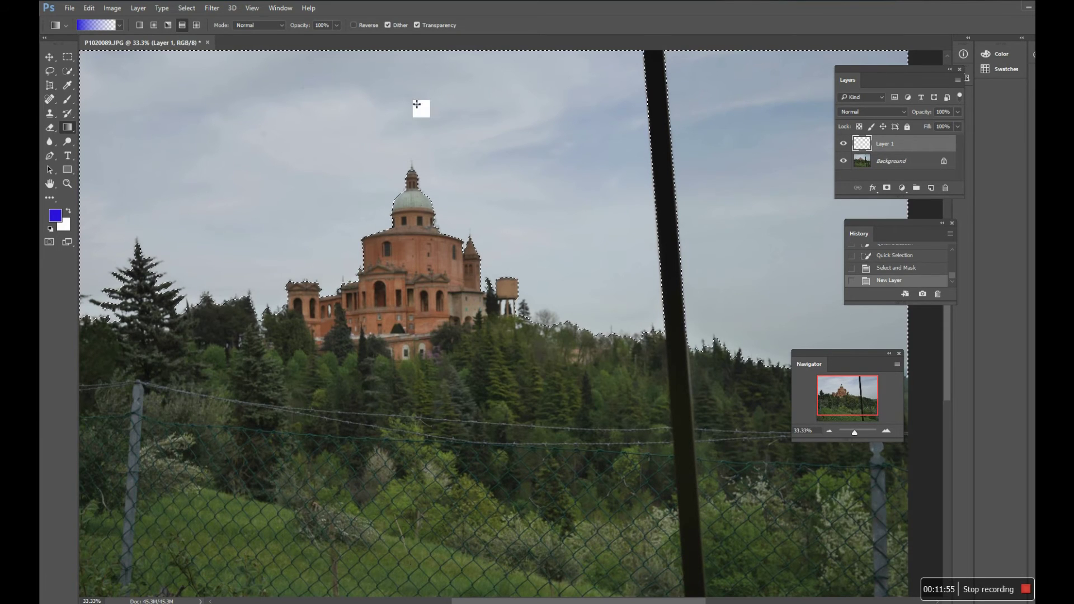
Try a narrow diagonal reflected band and an angle gradient in the sky, and delete both
drag(450, 150, 451, 150)
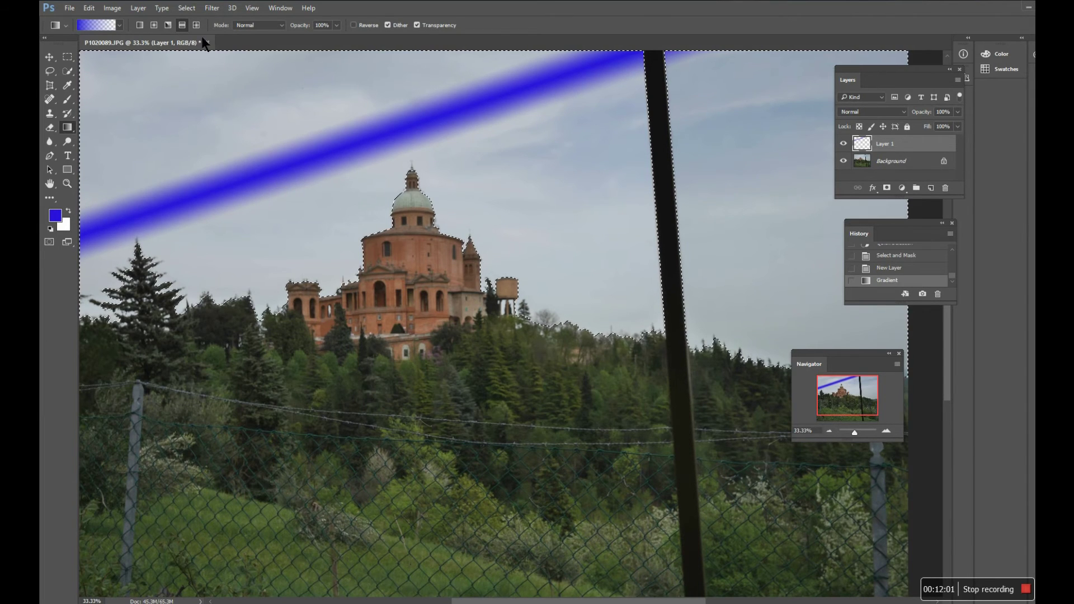
click(168, 25)
drag(217, 104, 318, 259)
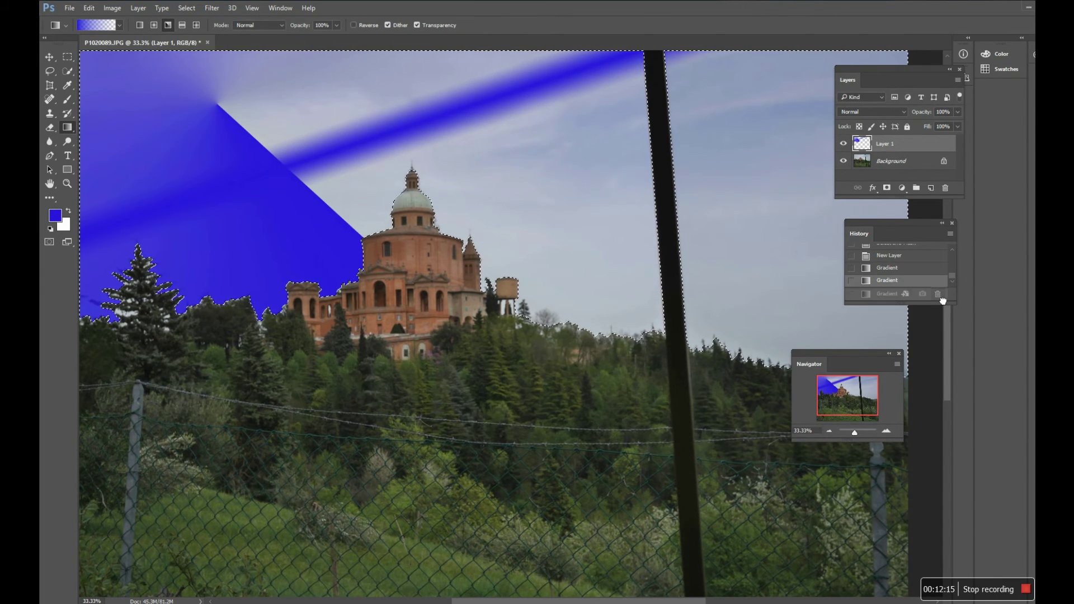
drag(943, 282, 938, 295)
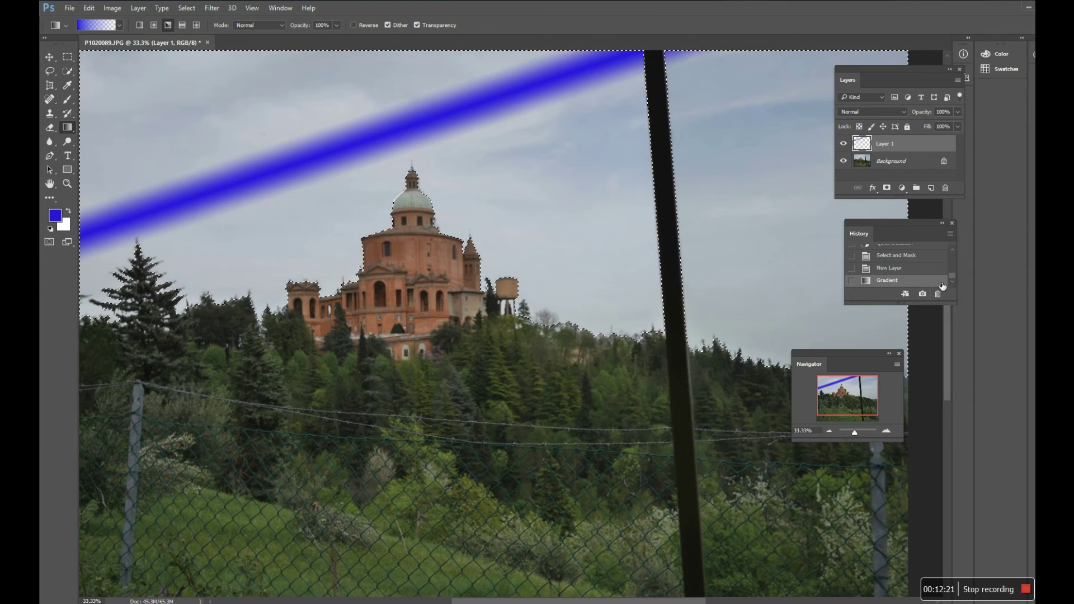
drag(942, 280, 938, 294)
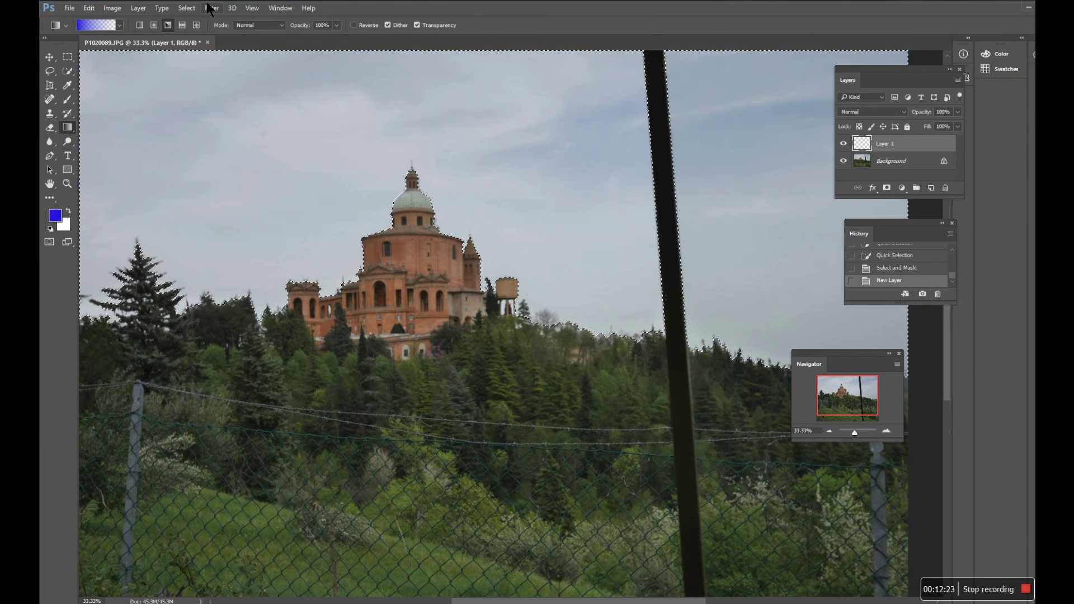
Try a nearly horizontal linear gradient inward from the sky's left edge, and delete it
click(139, 26)
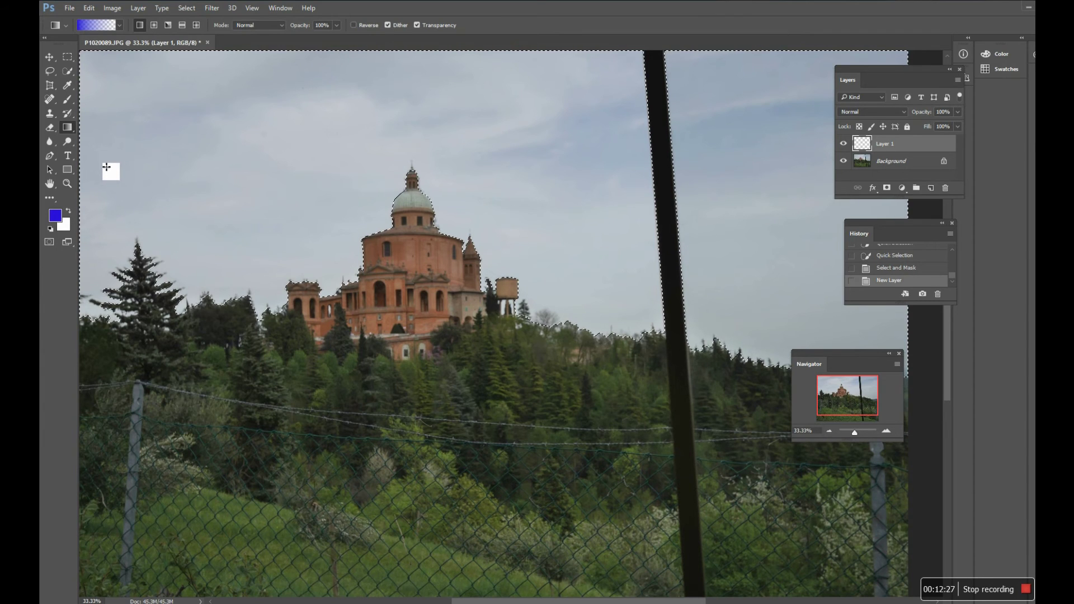
drag(108, 168, 234, 181)
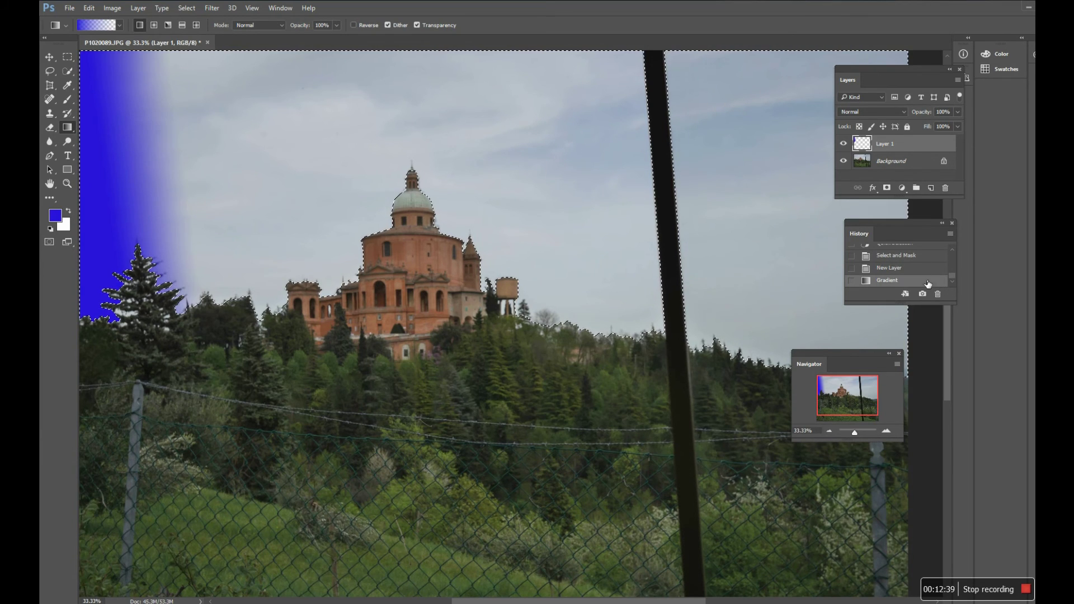
drag(945, 283, 938, 294)
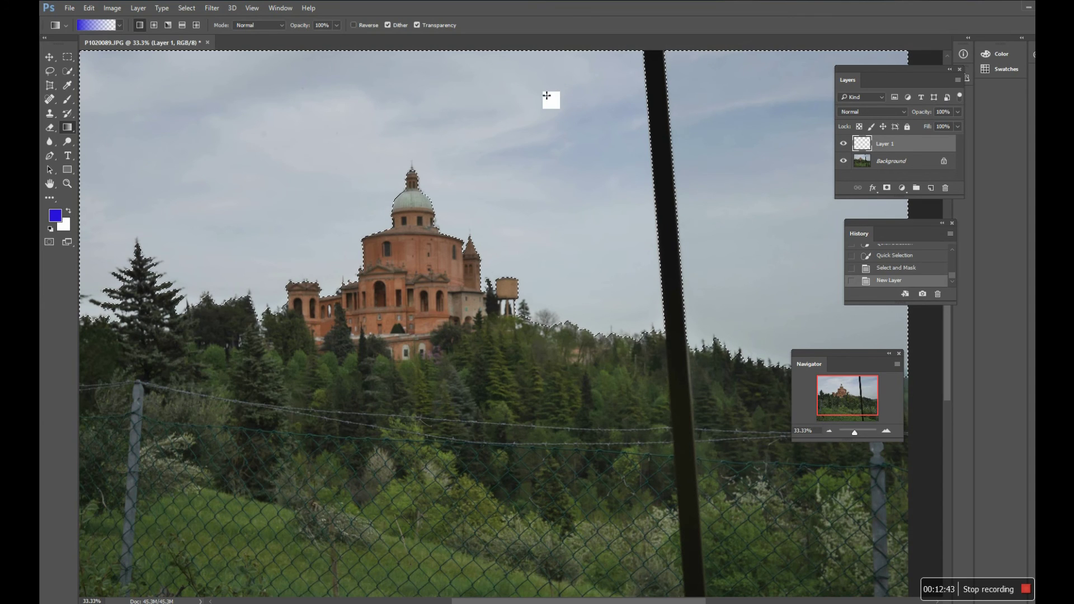
Draw a diagonal linear gradient fading from the sky's upper left to its lower right, and set Layer 1 to Overlay
drag(590, 281, 740, 245)
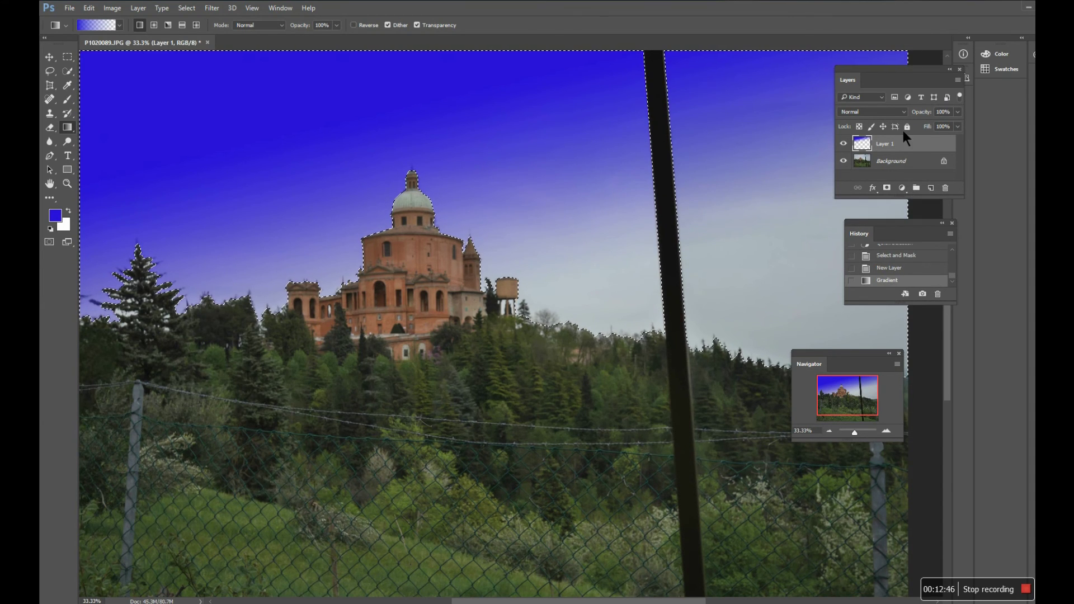
click(903, 112)
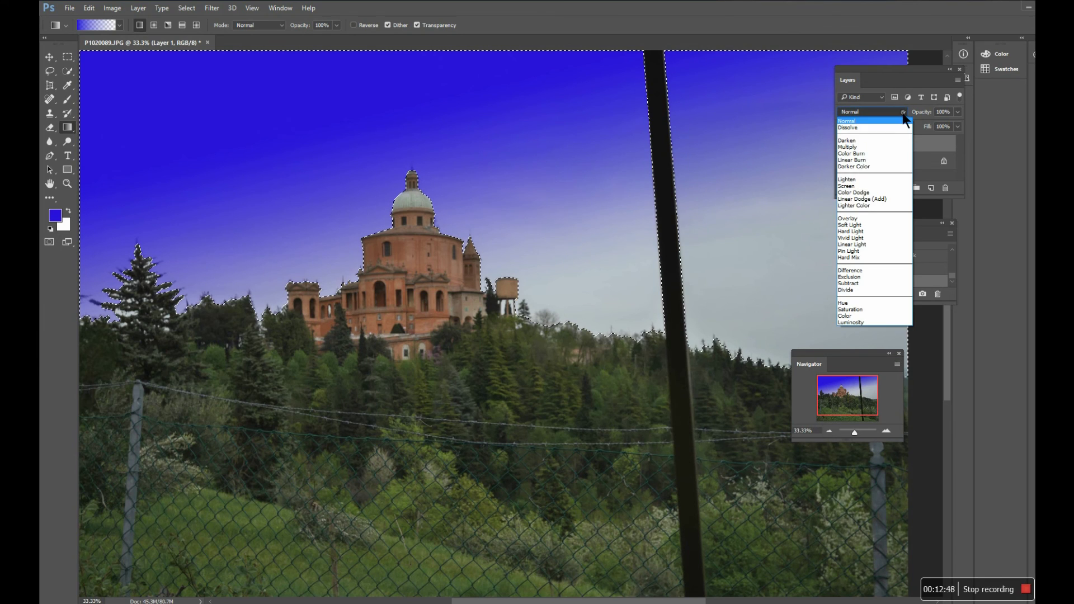
click(867, 217)
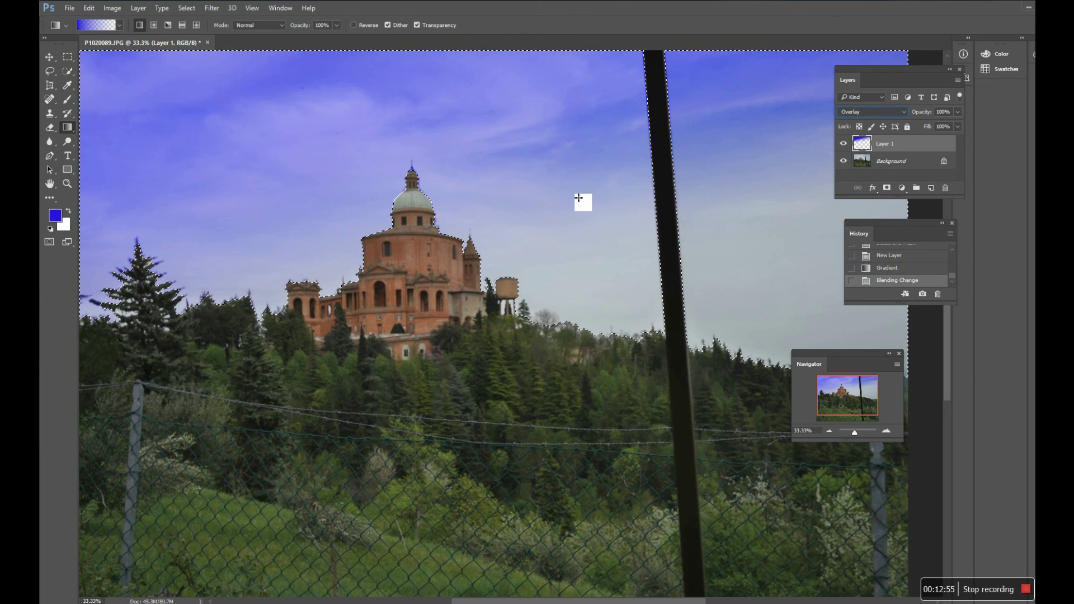
Compare the sky with and without the Overlay gradient by hiding and showing Layer 1
click(845, 144)
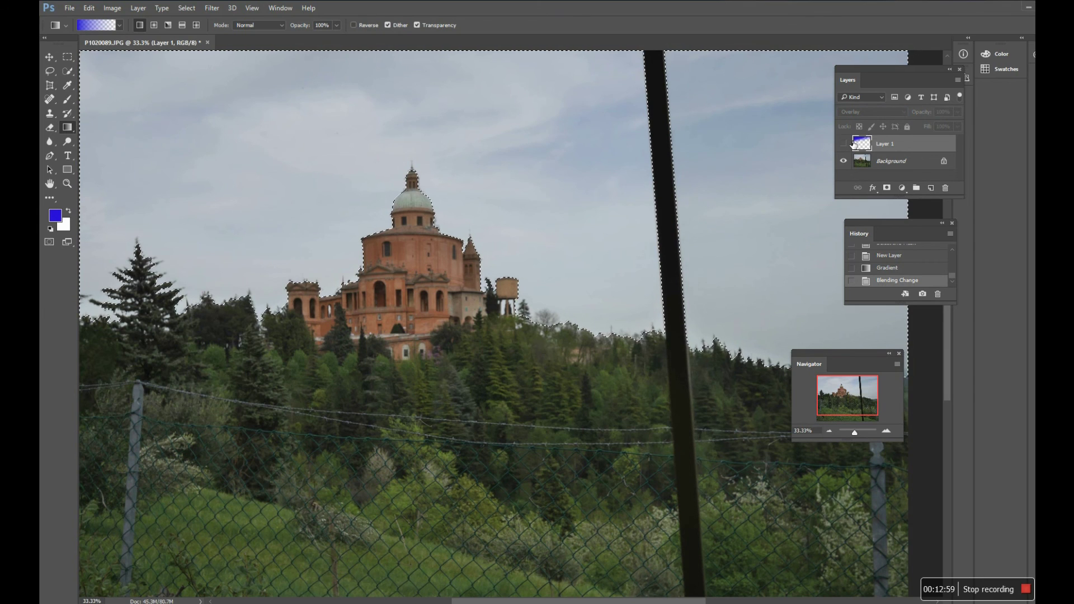
click(846, 144)
drag(853, 144, 894, 298)
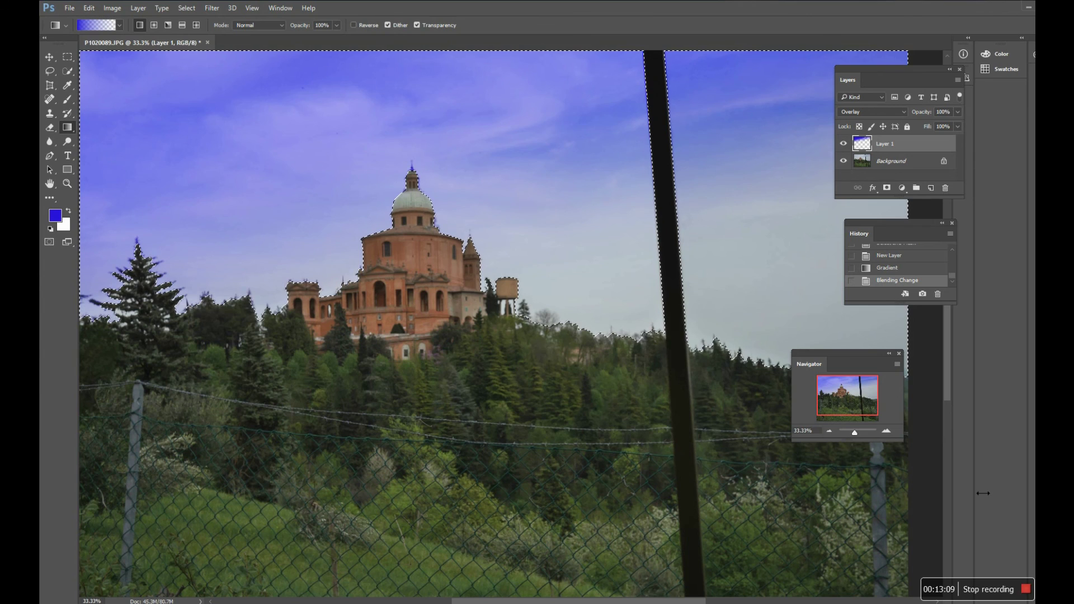